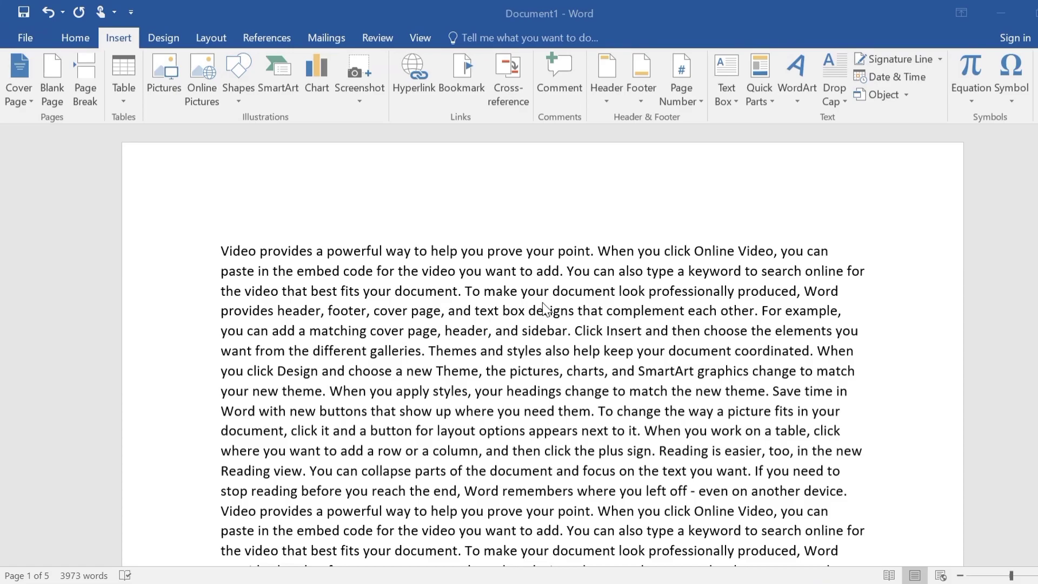
Insert the Banded header design and set its document title to COMPUTER LAB.
scroll(545, 310, "down", 12)
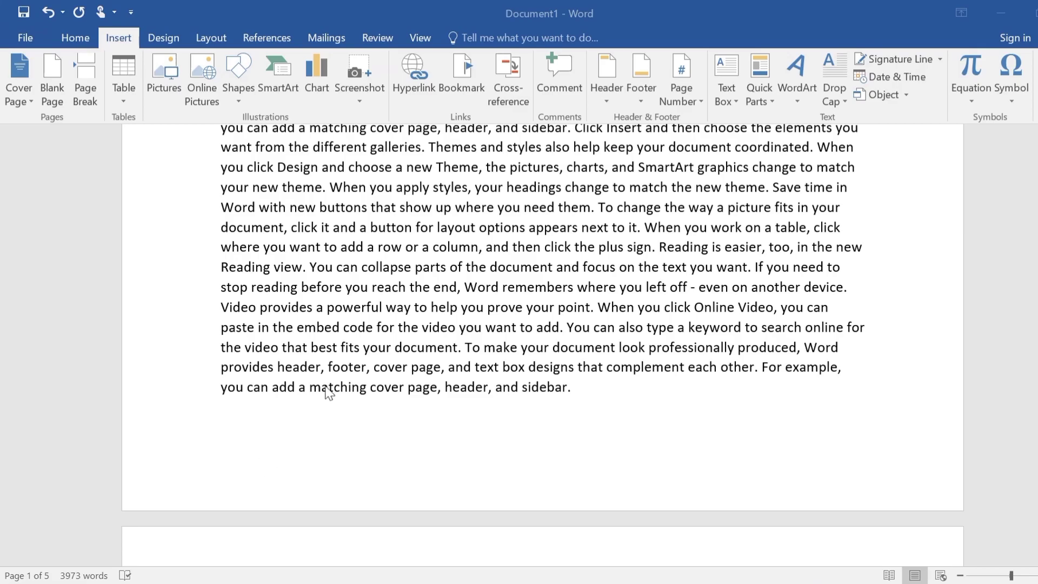
scroll(339, 372, "down", 6)
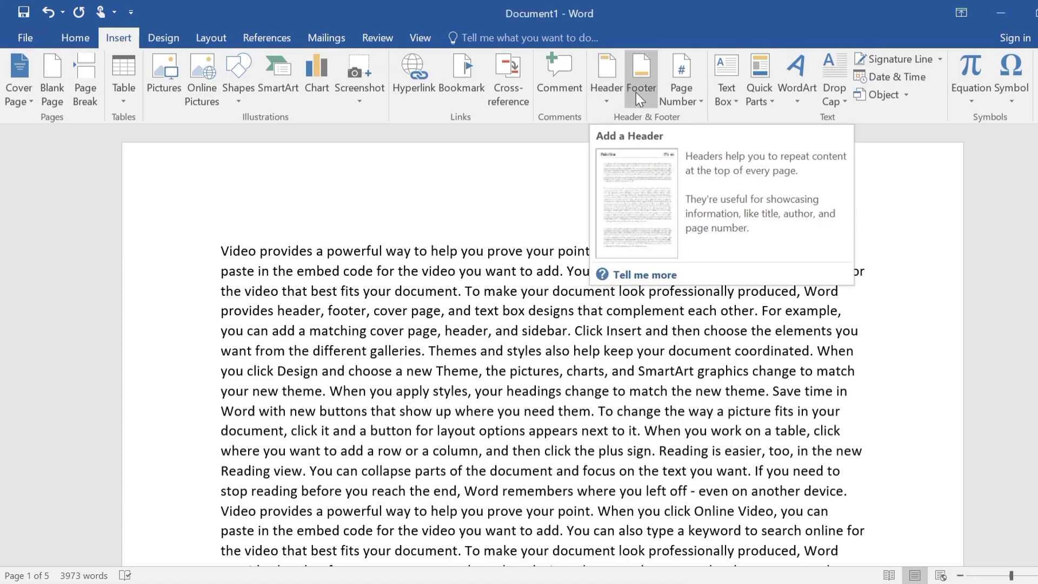
left_click(608, 102)
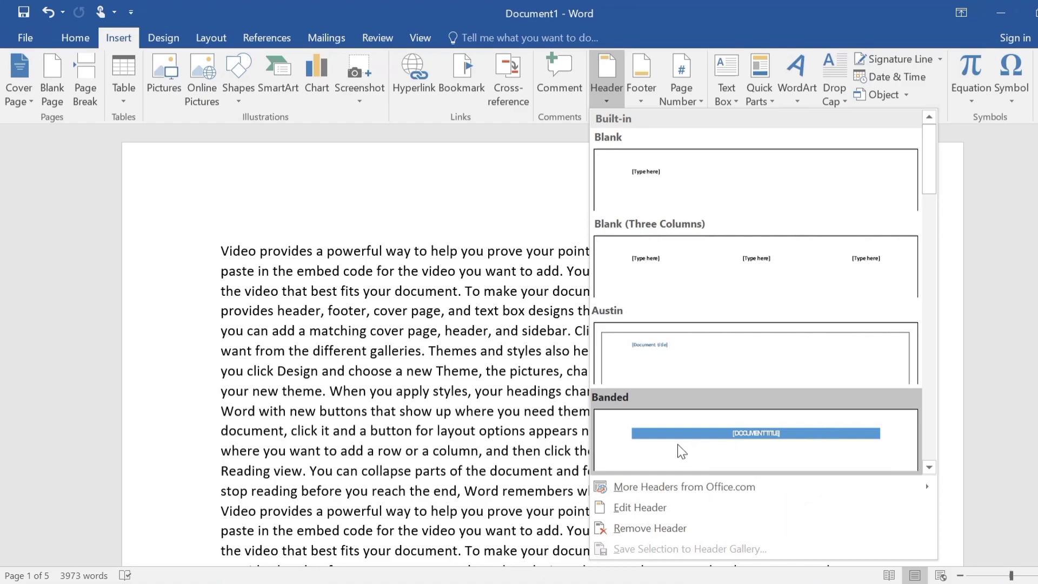
left_click(778, 446)
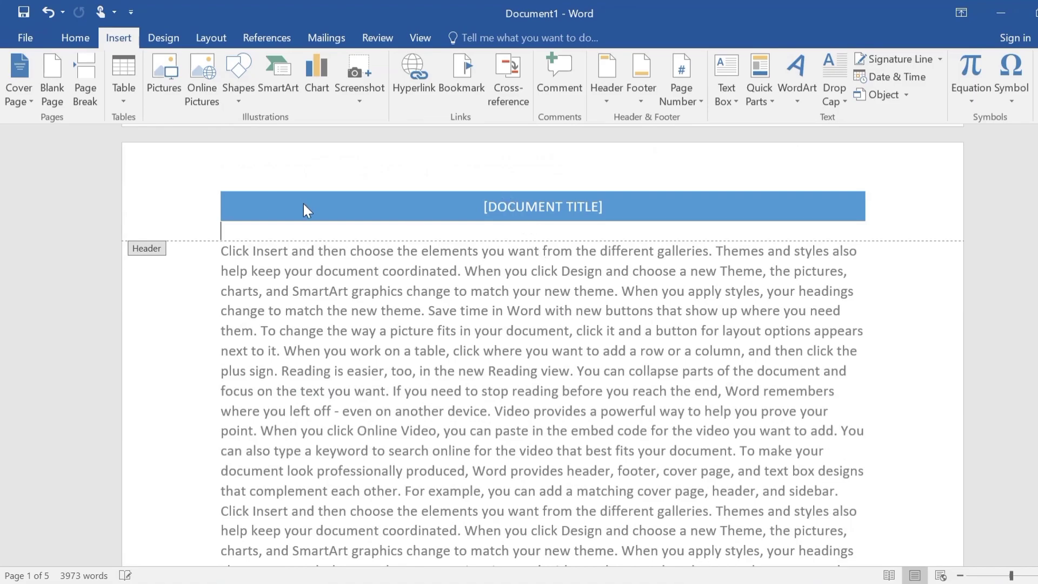
left_click(538, 207)
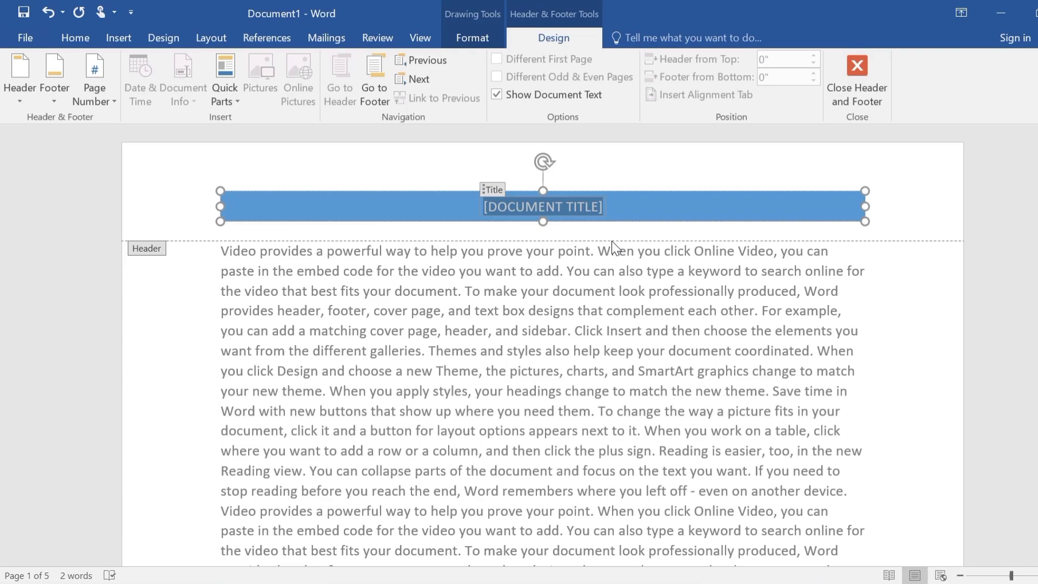
type("COM")
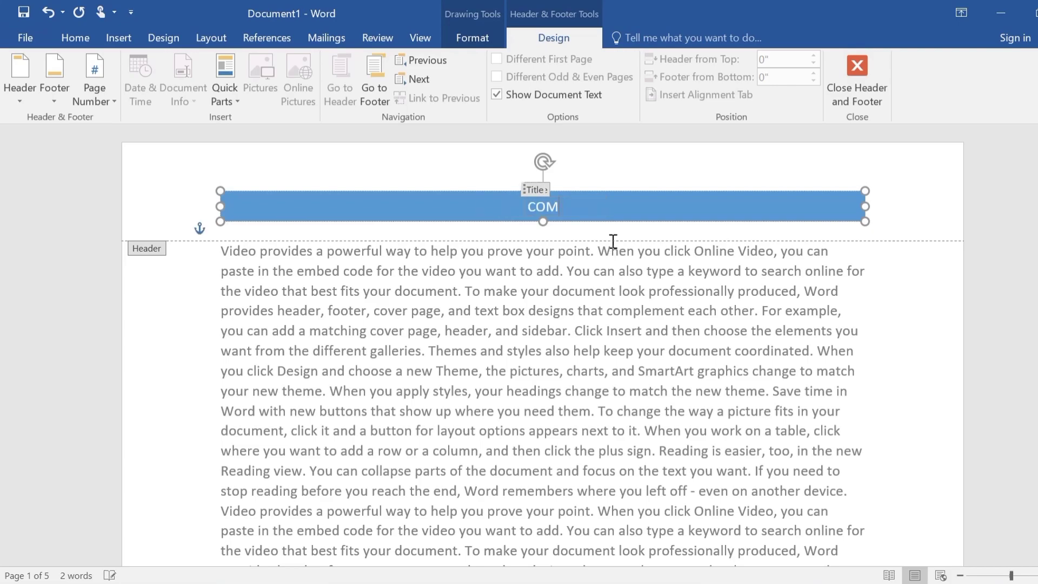
type("PUTER LAB")
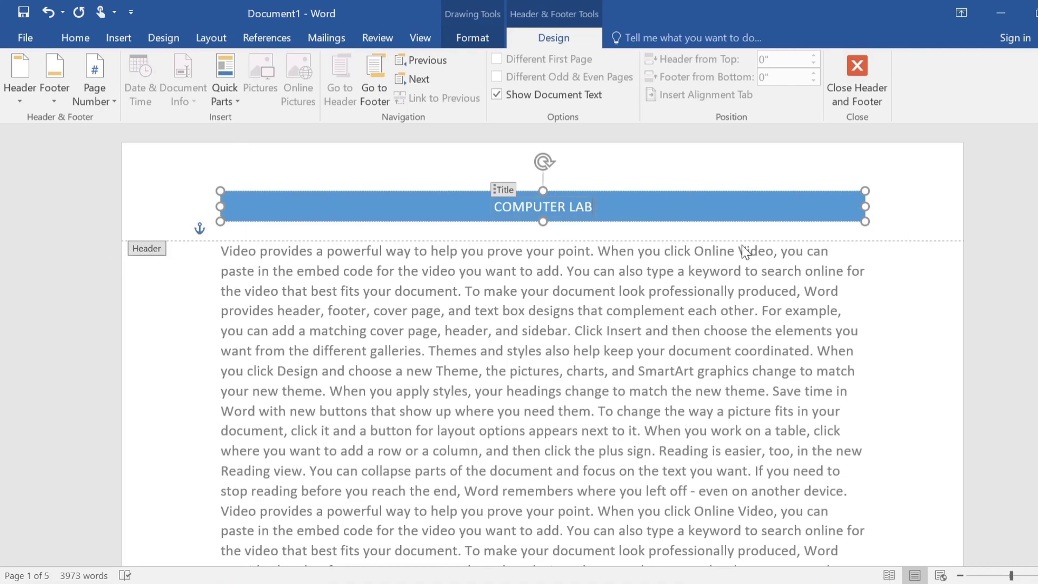
left_click(385, 176)
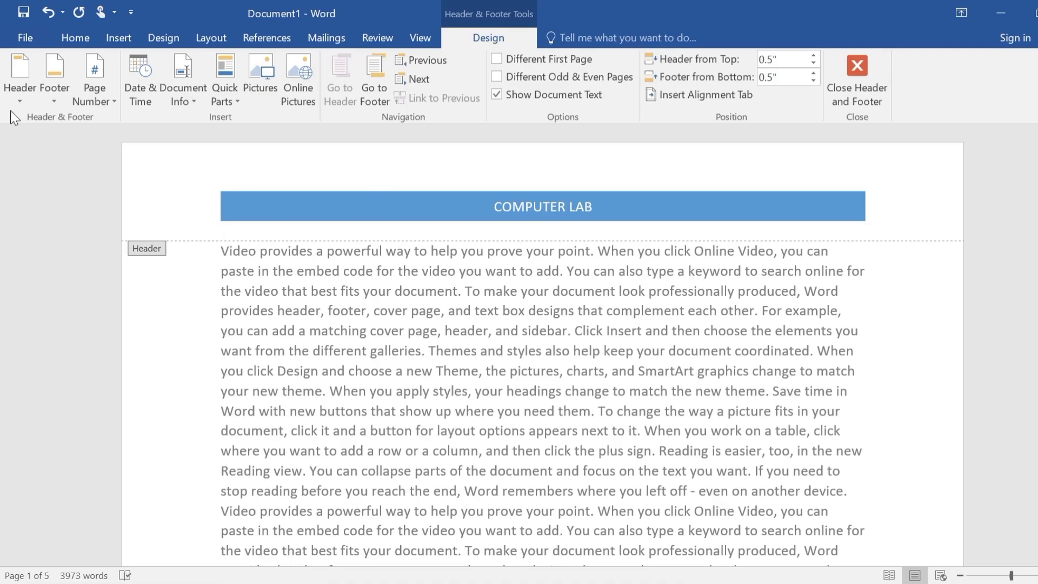
Switch the page header to the plain Blank design and enter COMPUTER LAB as its text.
left_click(32, 105)
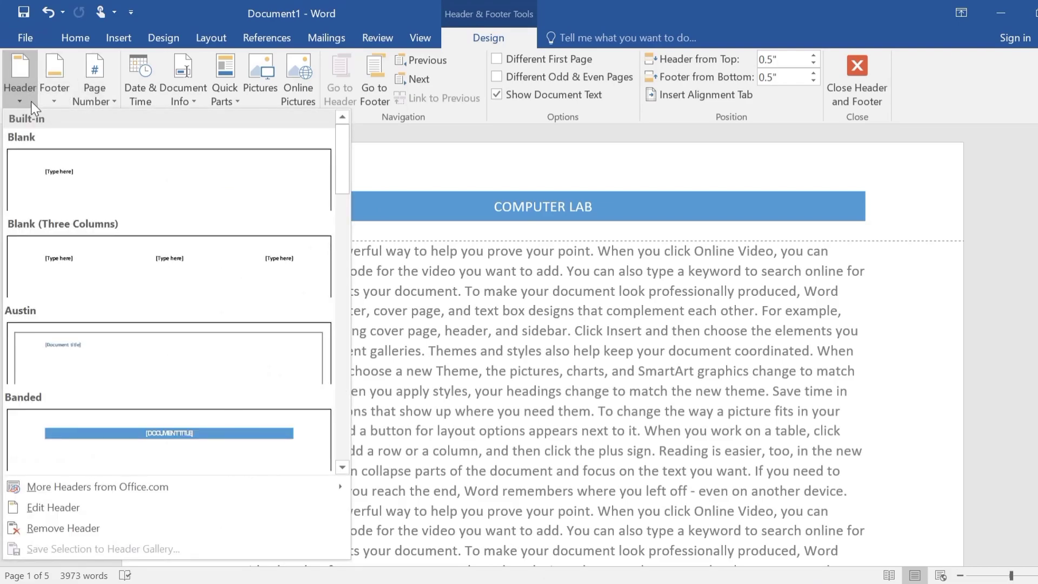
key("Escape")
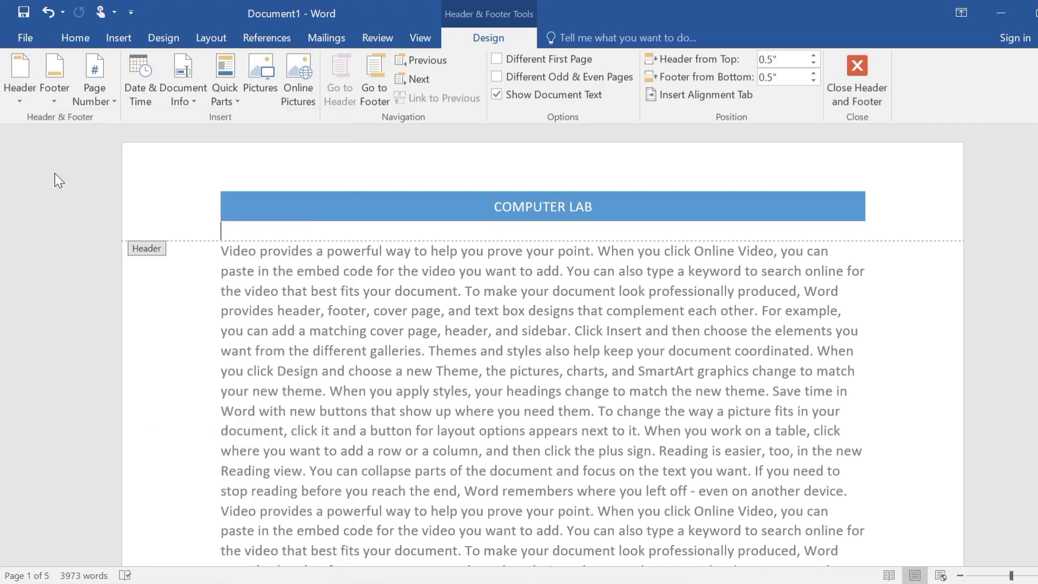
key("ctrl+z")
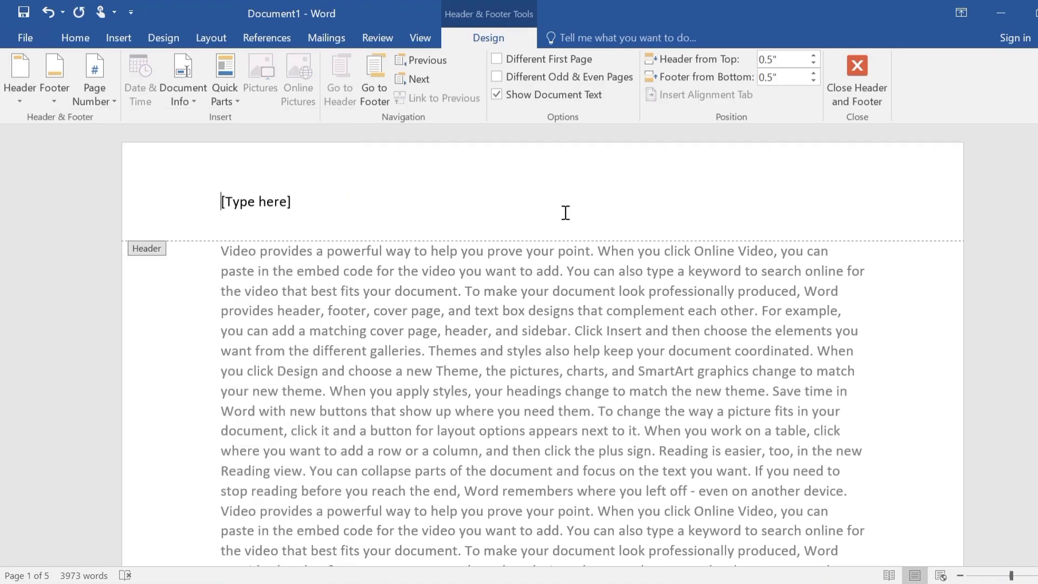
left_click(262, 208)
type("COMPUTER LAB")
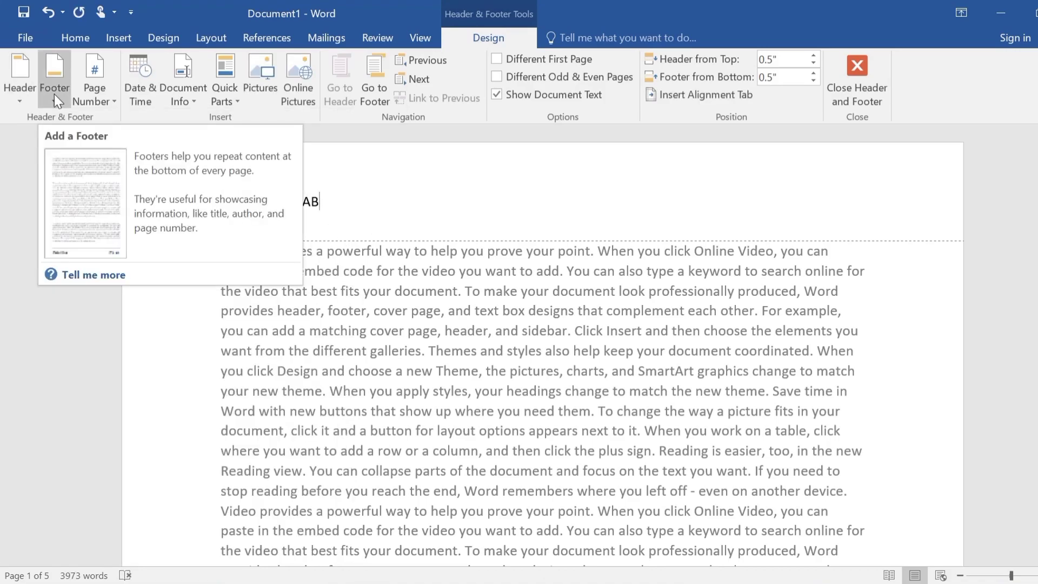
left_click(113, 102)
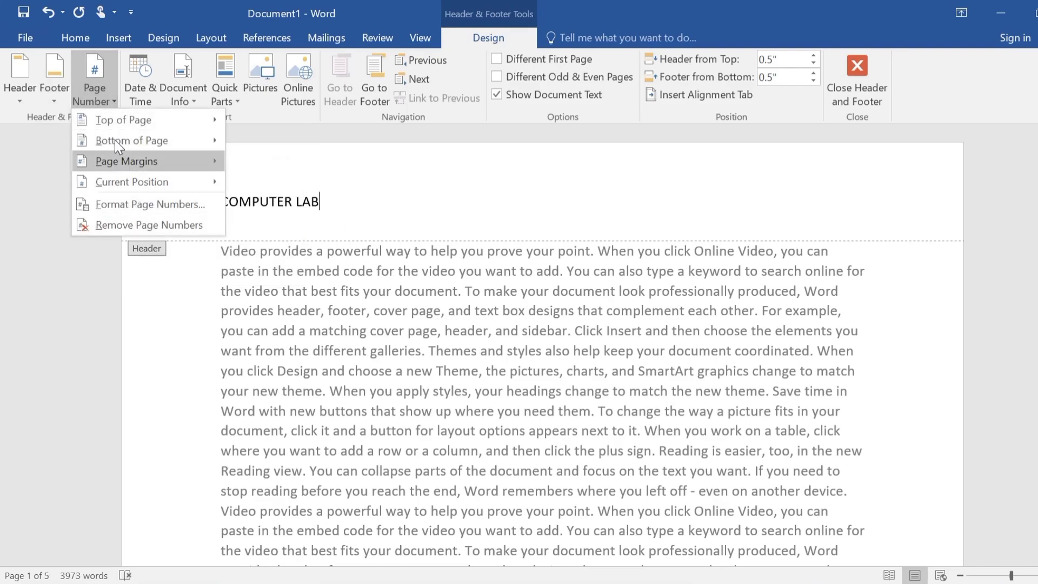
mouse_move(115, 116)
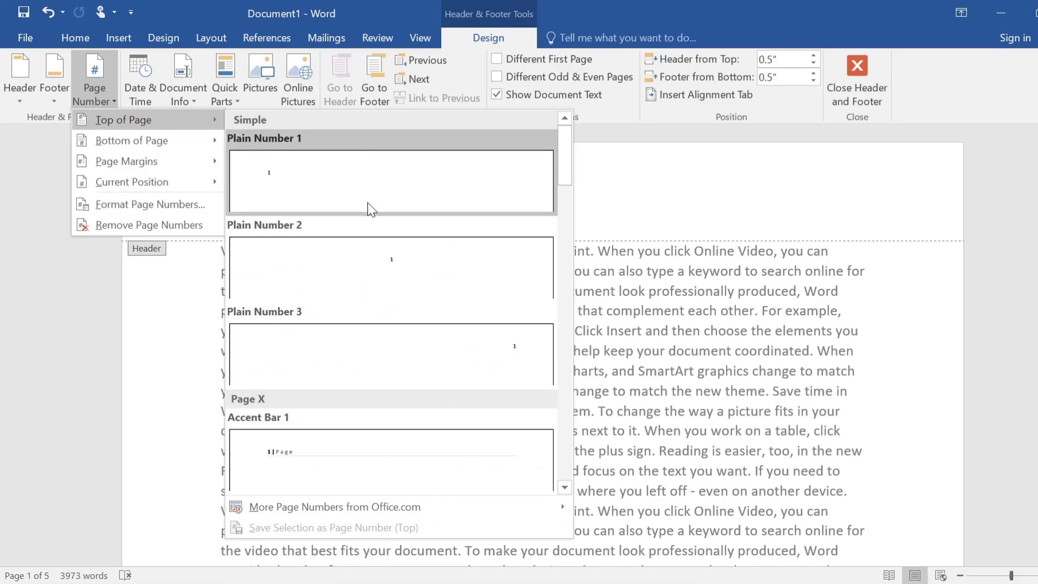
left_click(732, 206)
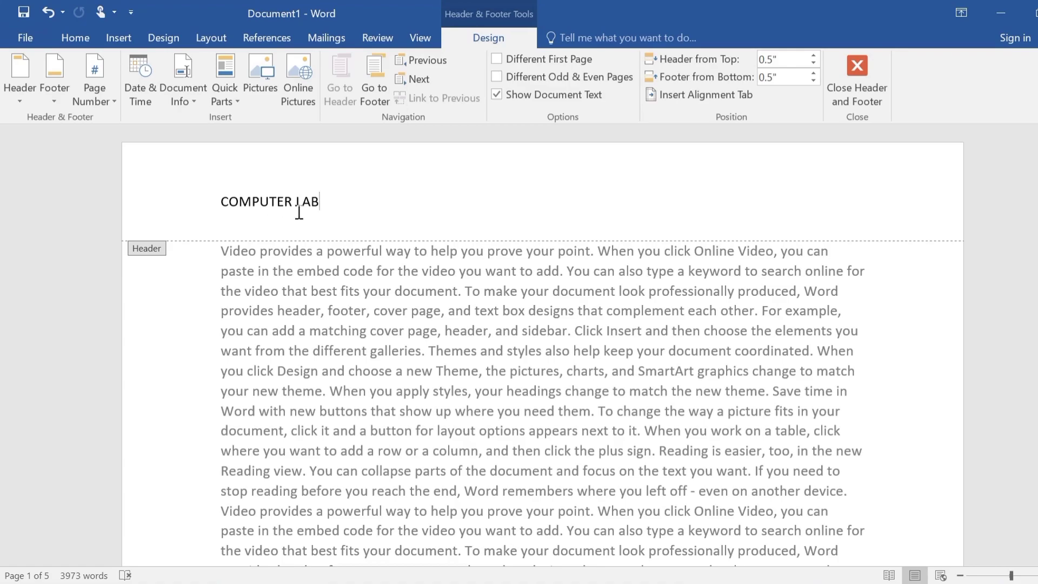
Insert the date in the "Tuesday, July 11, 2023" format on its own line below COMPUTER LAB in the header.
left_click(142, 95)
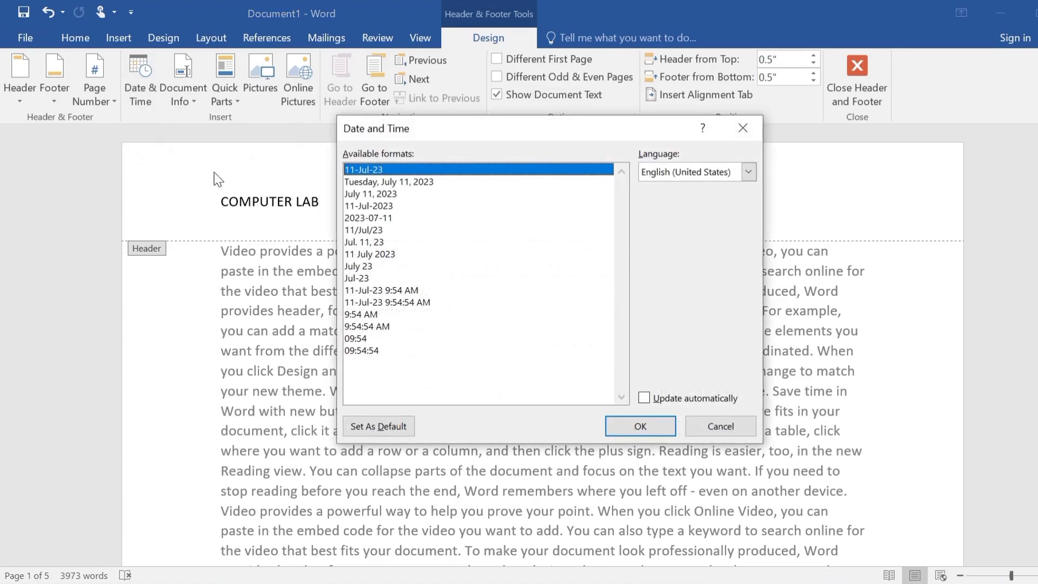
left_click(396, 184)
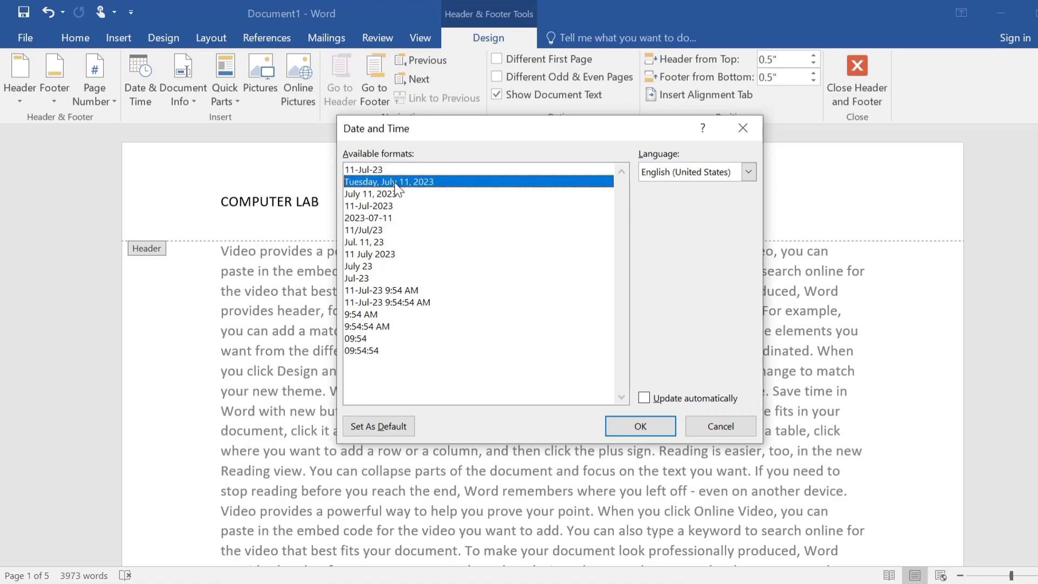
left_click(630, 427)
left_click(319, 202)
key("Return")
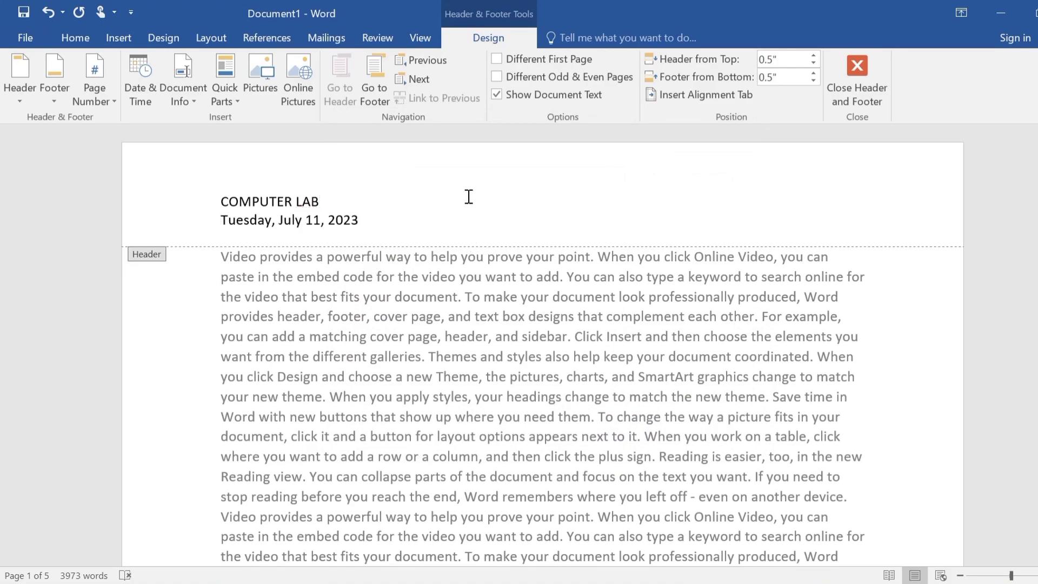
Insert the Author document info in the header and place it on its own line below the date, keeping COMPUTER LAB intact.
left_click(189, 95)
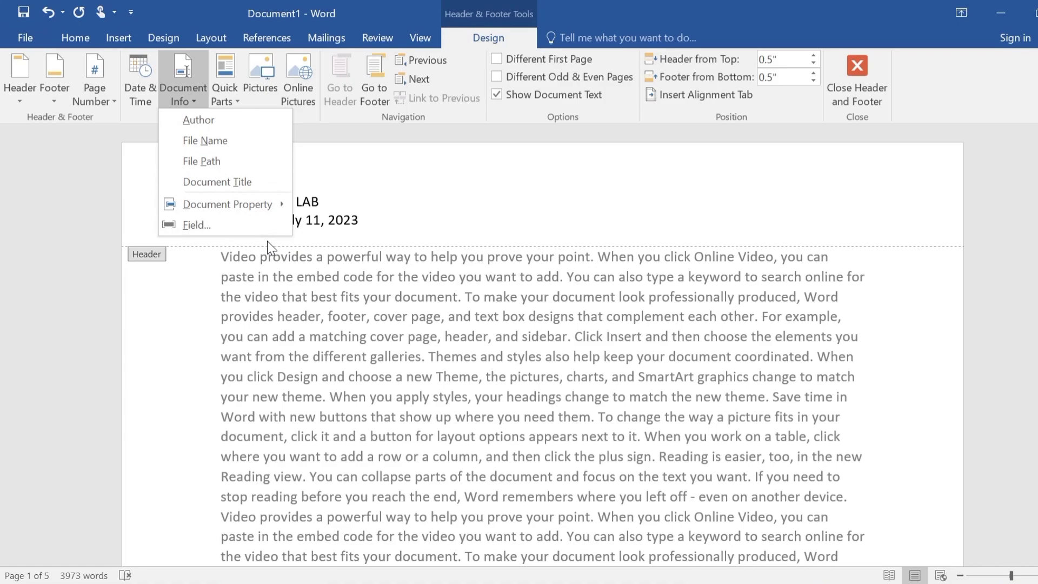
left_click(215, 124)
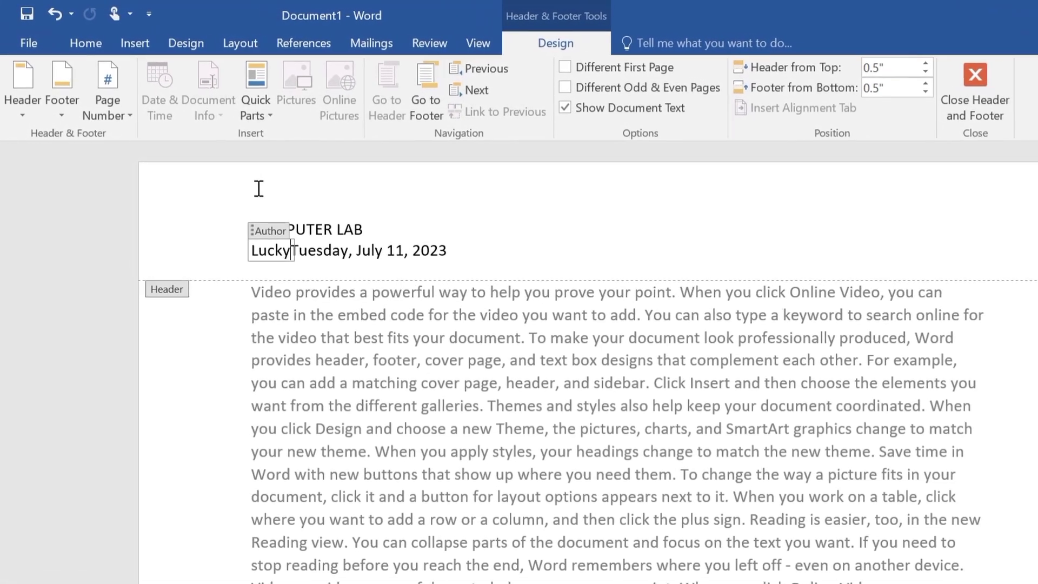
left_click_drag(277, 237, 449, 292)
left_click(317, 236)
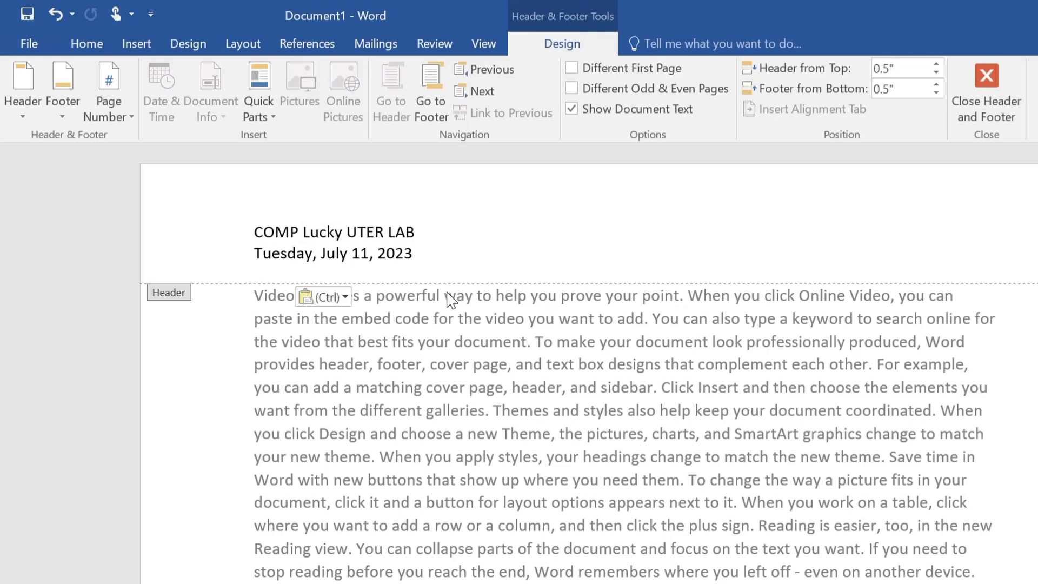
left_click(516, 244)
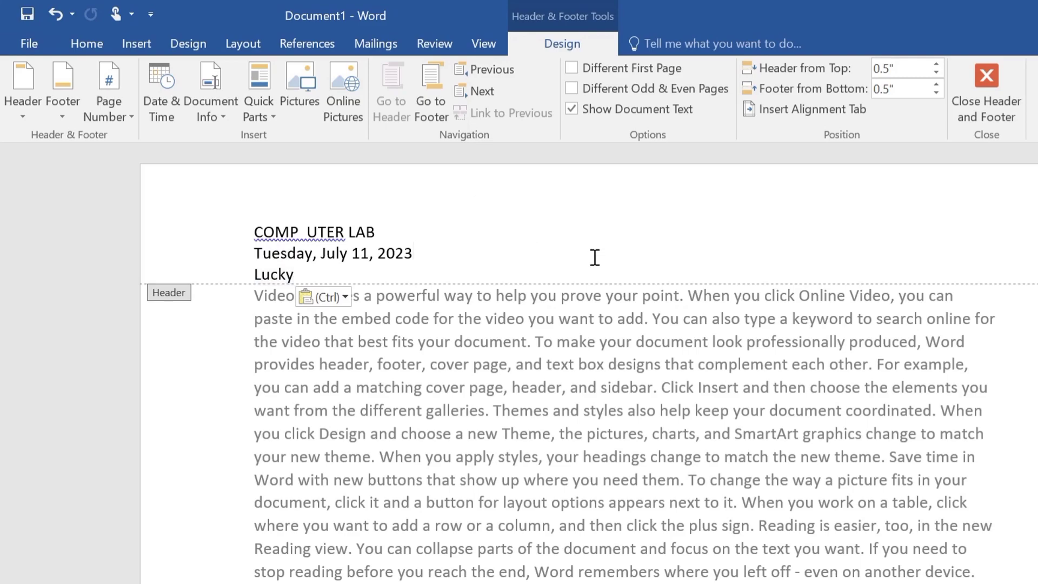
left_click(303, 227)
key("ctrl+z")
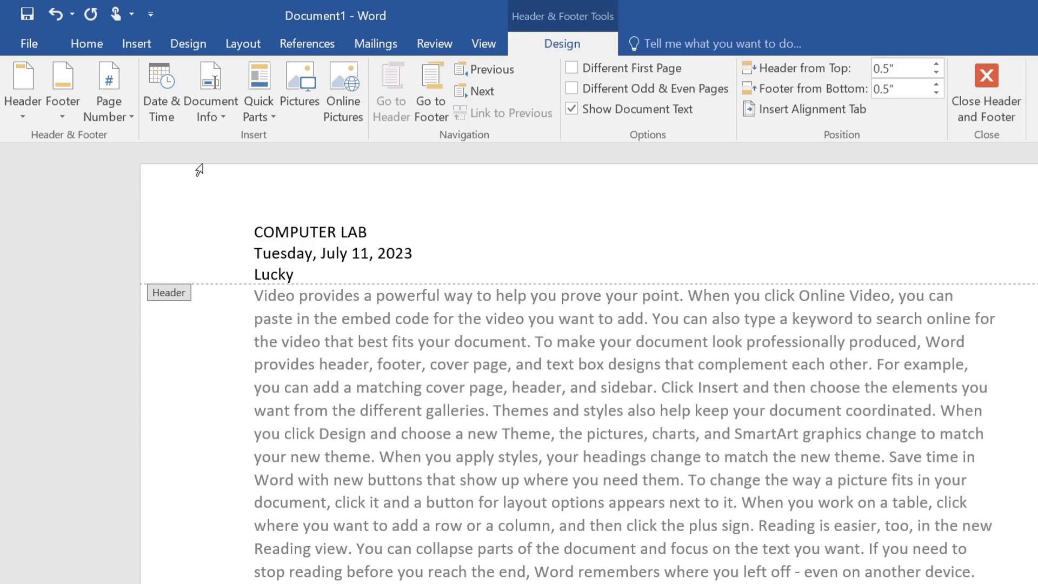
Insert the Company E-mail document property and place it after COMPUTER LAB on the first header line, spaced apart from the text.
left_click(265, 118)
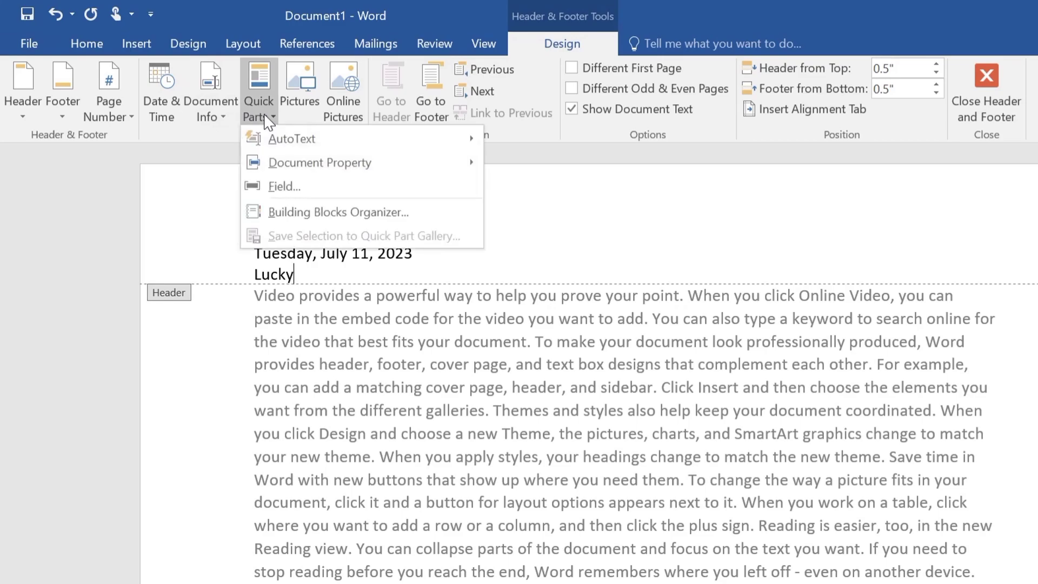
mouse_move(381, 147)
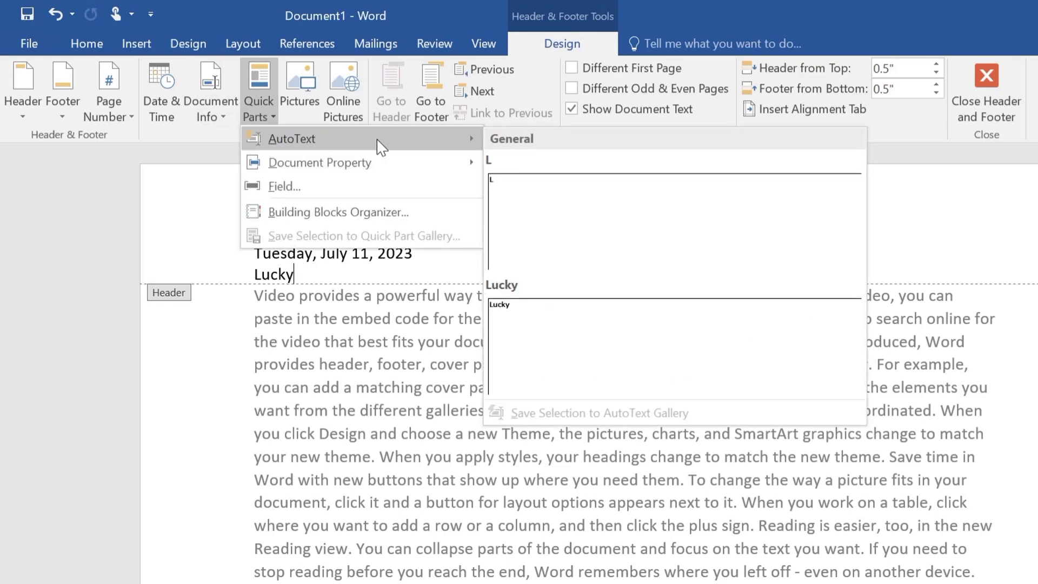
mouse_move(462, 155)
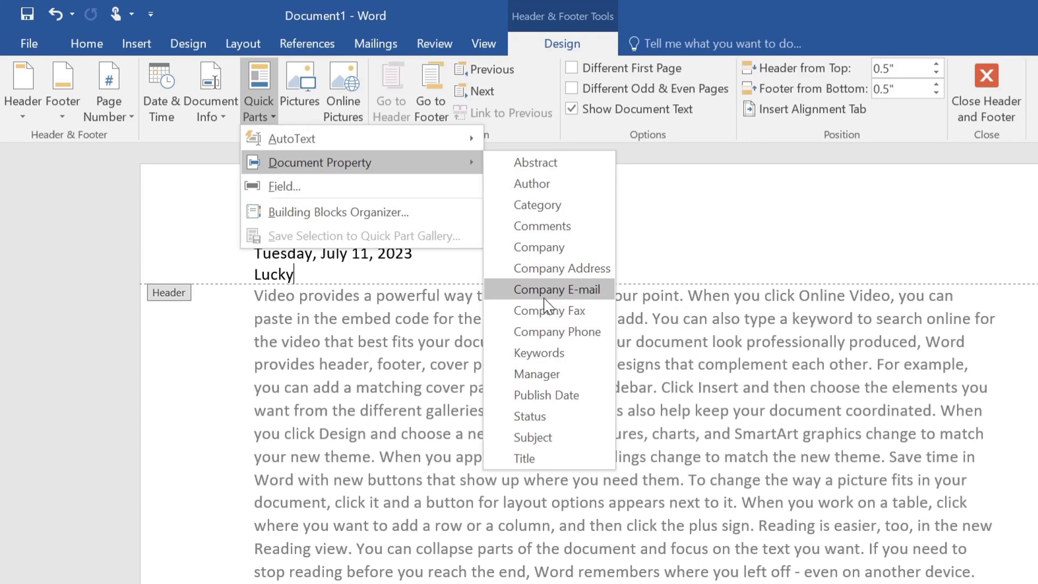
left_click(572, 294)
left_click_drag(385, 242, 813, 235)
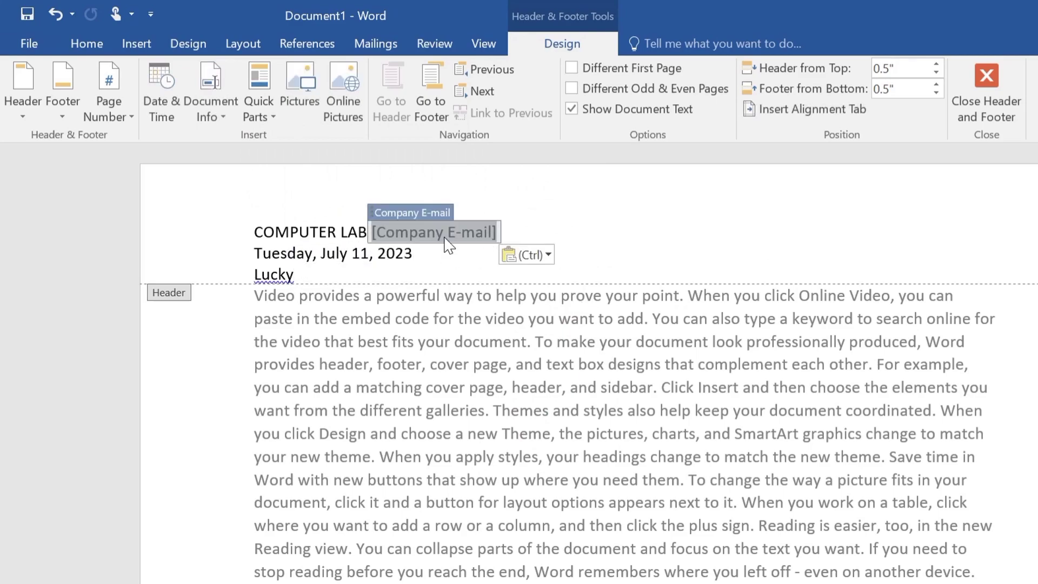
left_click(371, 233)
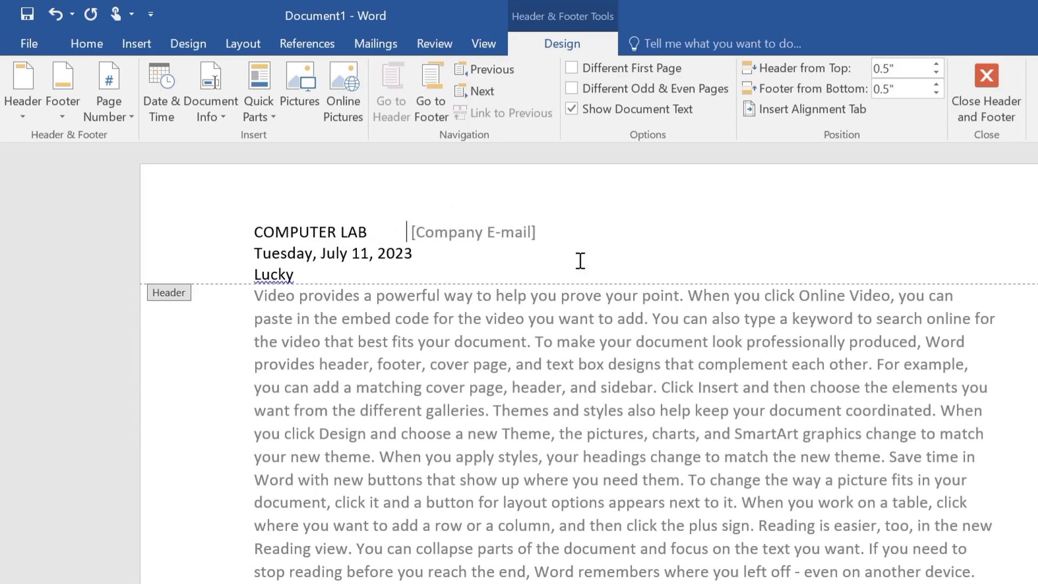
Delete the Company E-mail property and the extra space from the header's first line.
left_click(503, 232)
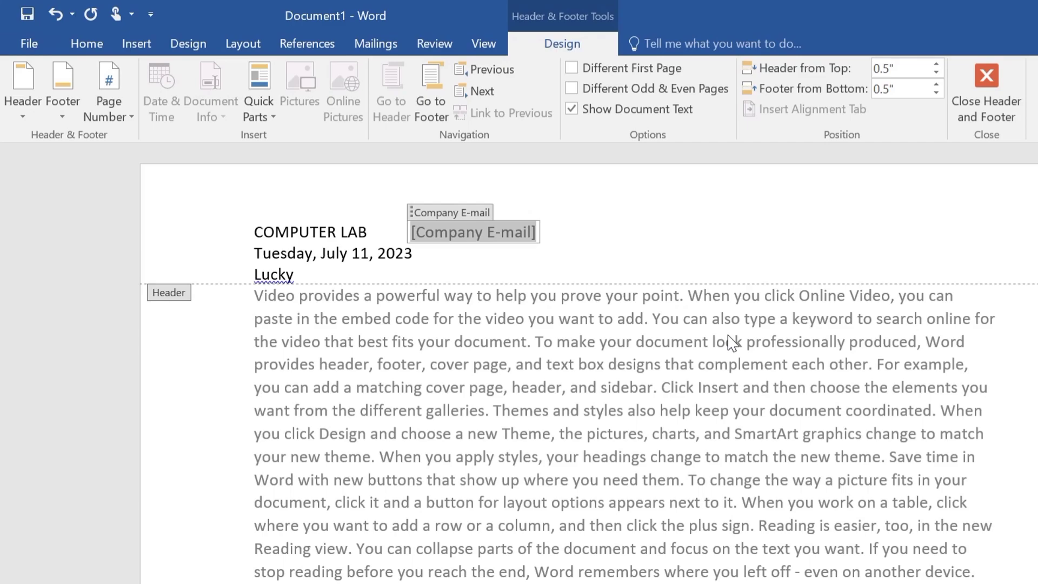
key("BackSpace")
left_click(451, 212)
key("BackSpace")
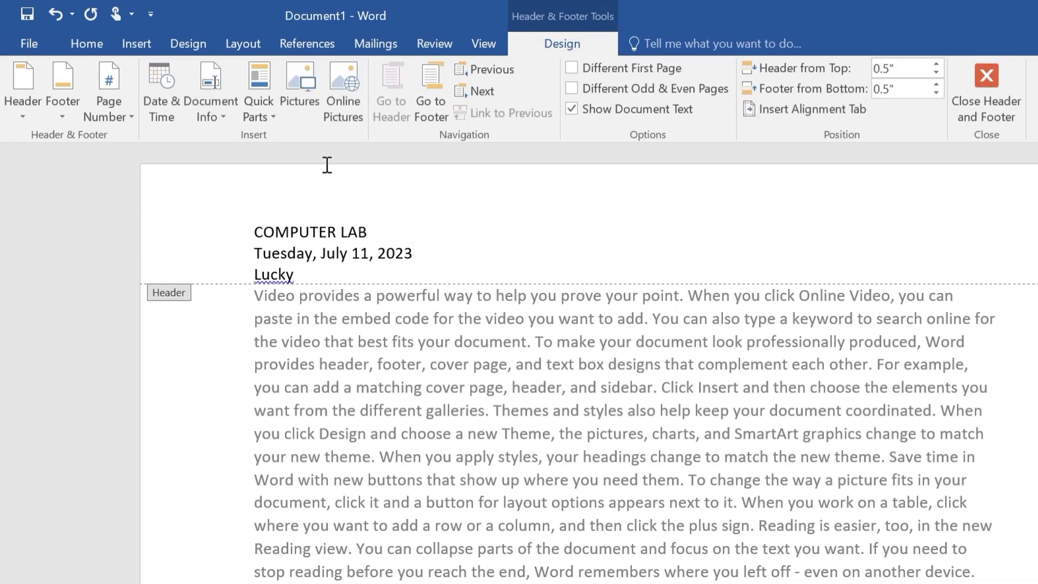
Insert the pointing avatar picture from the AVTARS Pic folder into the header after the date.
left_click(300, 106)
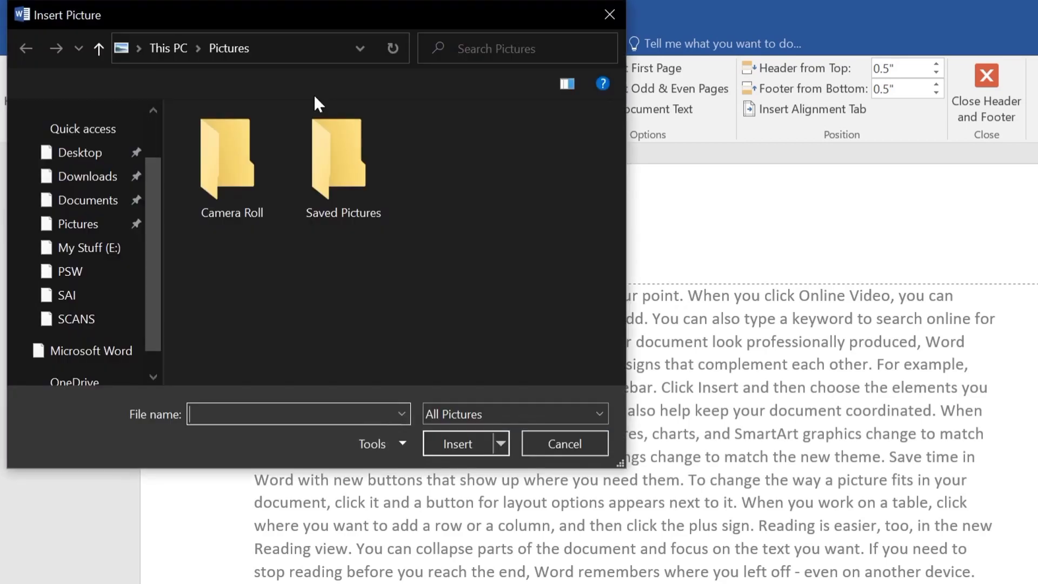
left_click(85, 361)
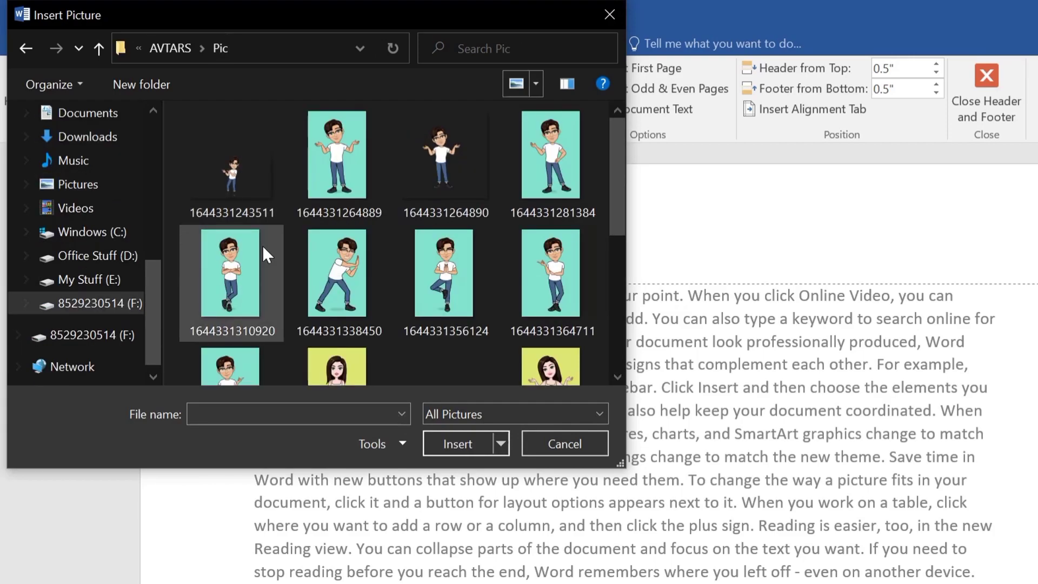
left_click(256, 181)
left_click(459, 442)
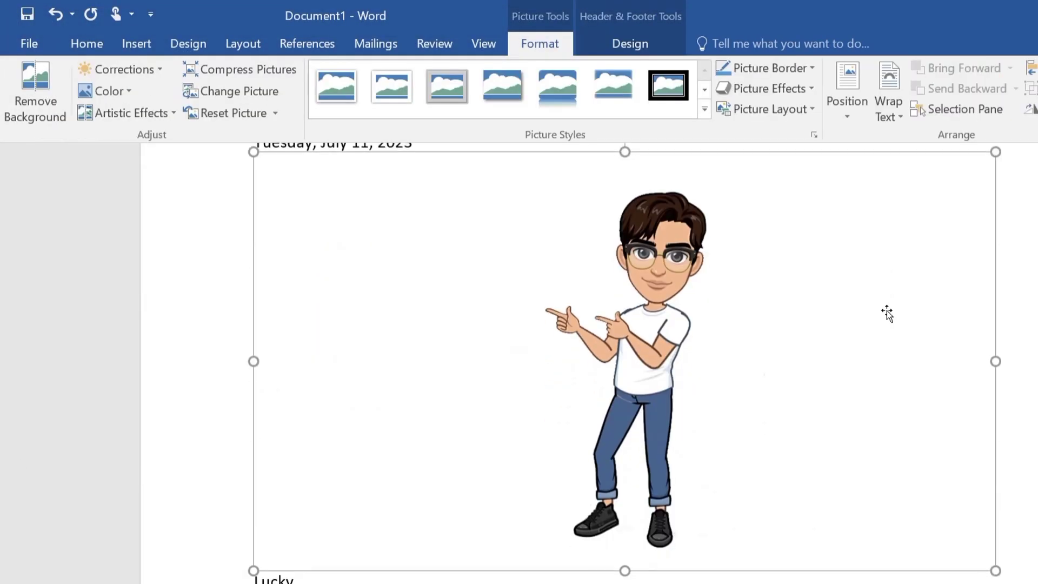
Shrink the avatar picture proportionally to a small image beside the date in the header.
scroll(887, 311, "down", 1)
left_click_drag(372, 406, 678, 179)
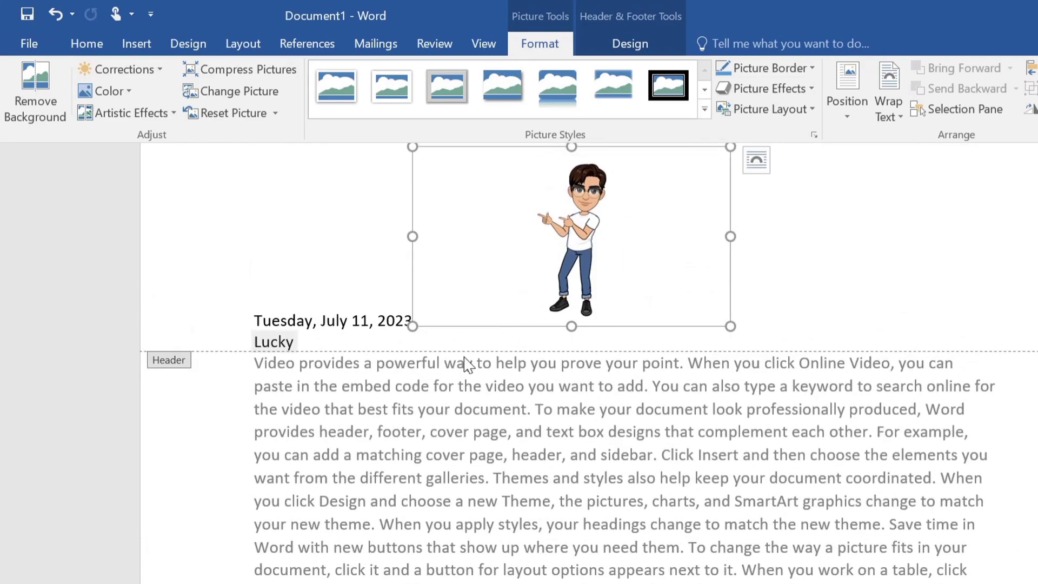
left_click_drag(412, 326, 611, 162)
scroll(471, 277, "up", 2)
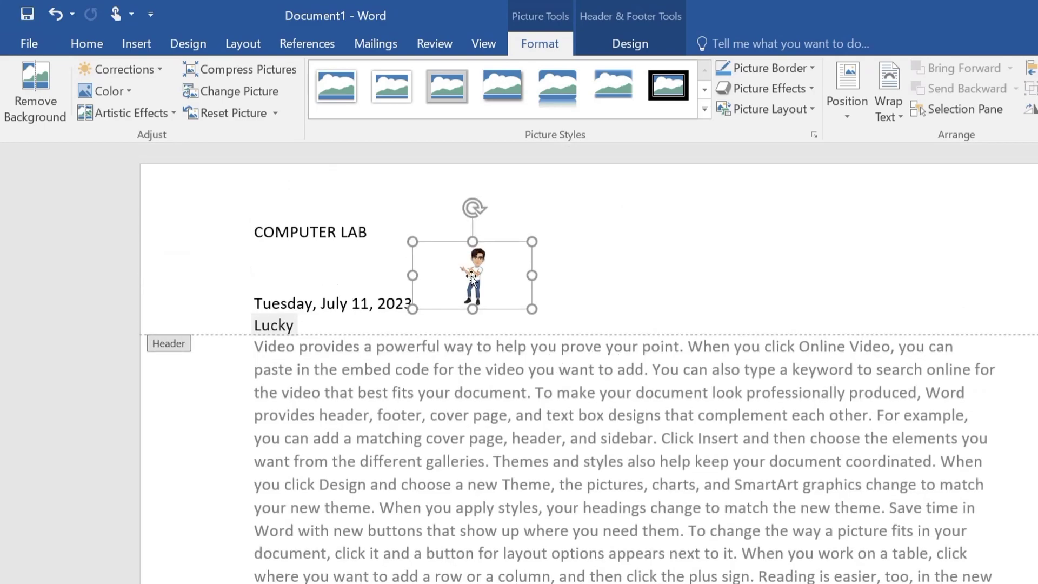
Apply a text wrapping option to the avatar picture, move it up beside the header lines, and close header editing.
left_click(537, 260)
left_click(480, 270)
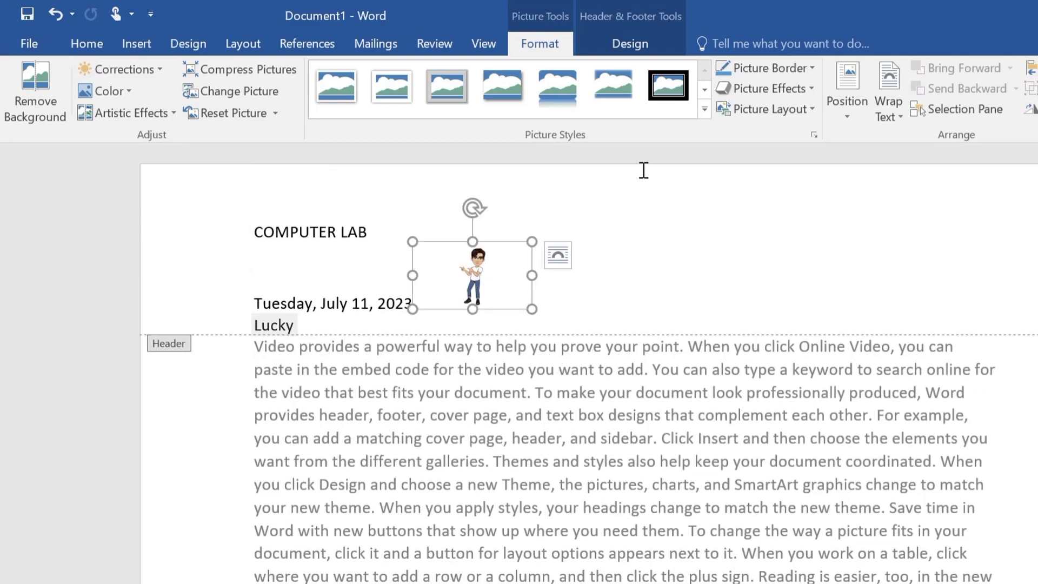
left_click(896, 123)
left_click(900, 201)
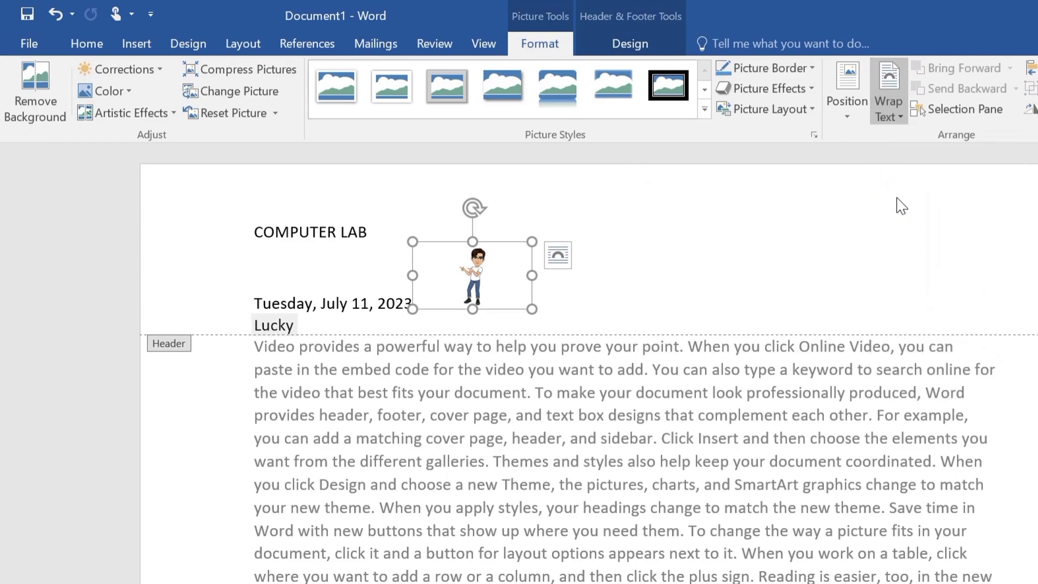
left_click_drag(477, 276, 497, 245)
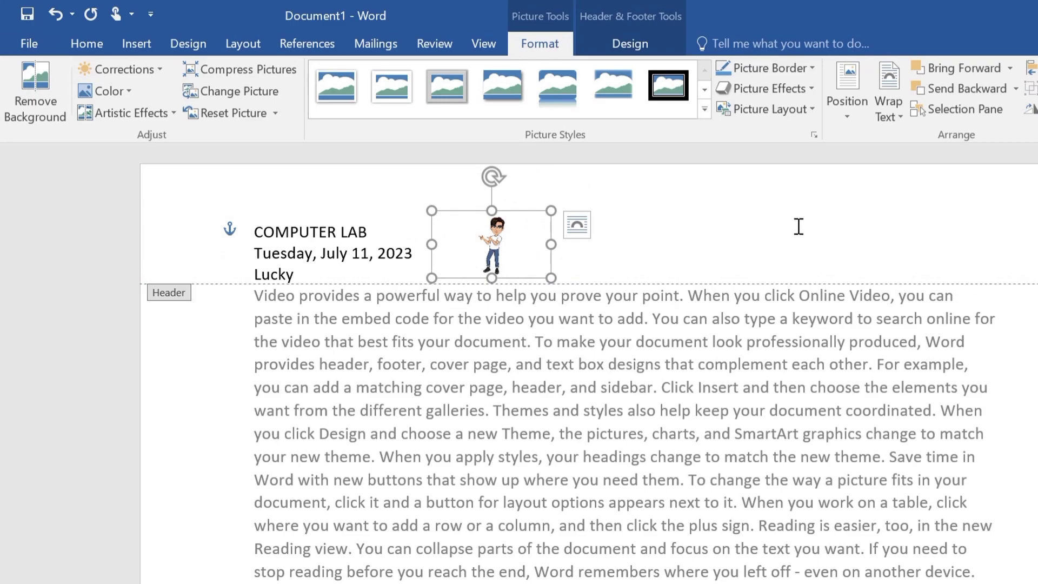
left_click(631, 44)
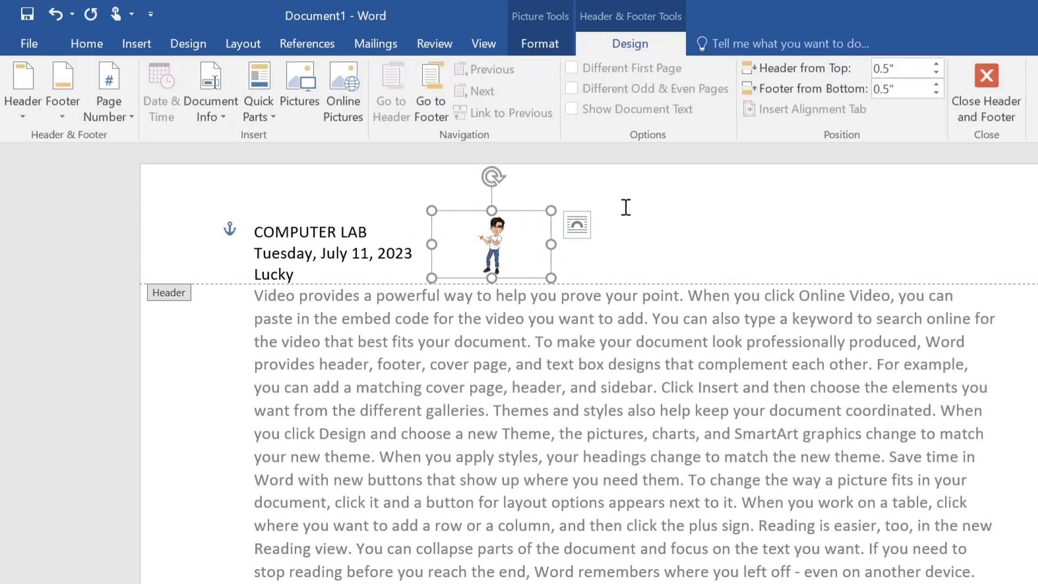
left_click(984, 100)
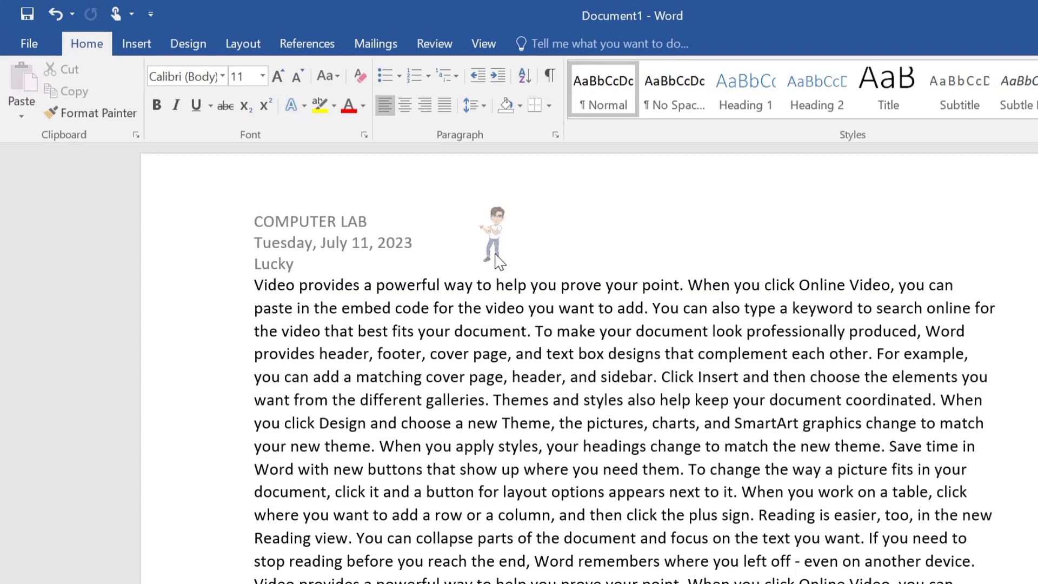
Examine the following pages to check how the header text and avatar picture repeat at the start of each page.
scroll(498, 261, "down", 5)
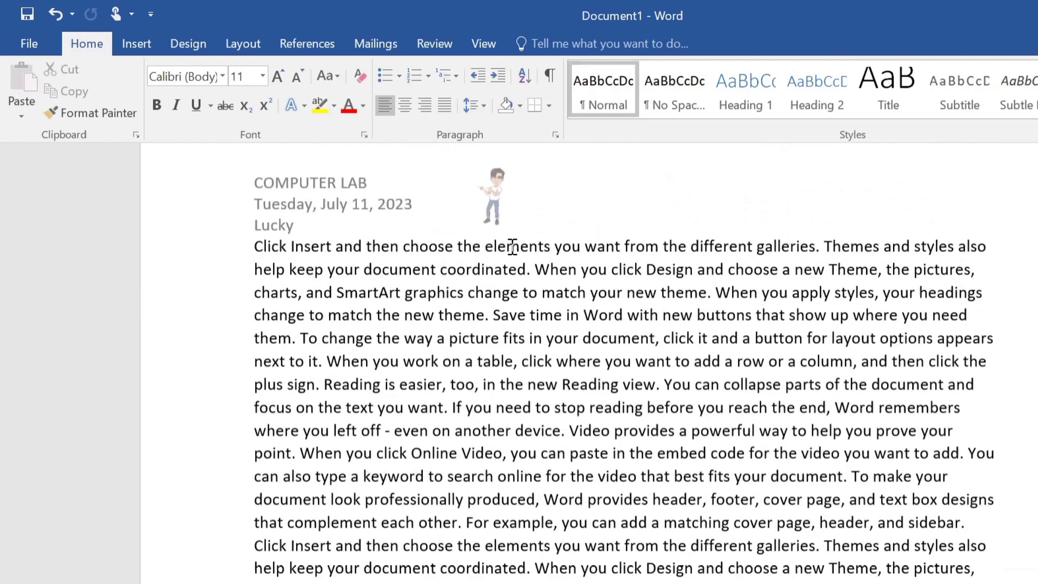
scroll(500, 273, "down", 2)
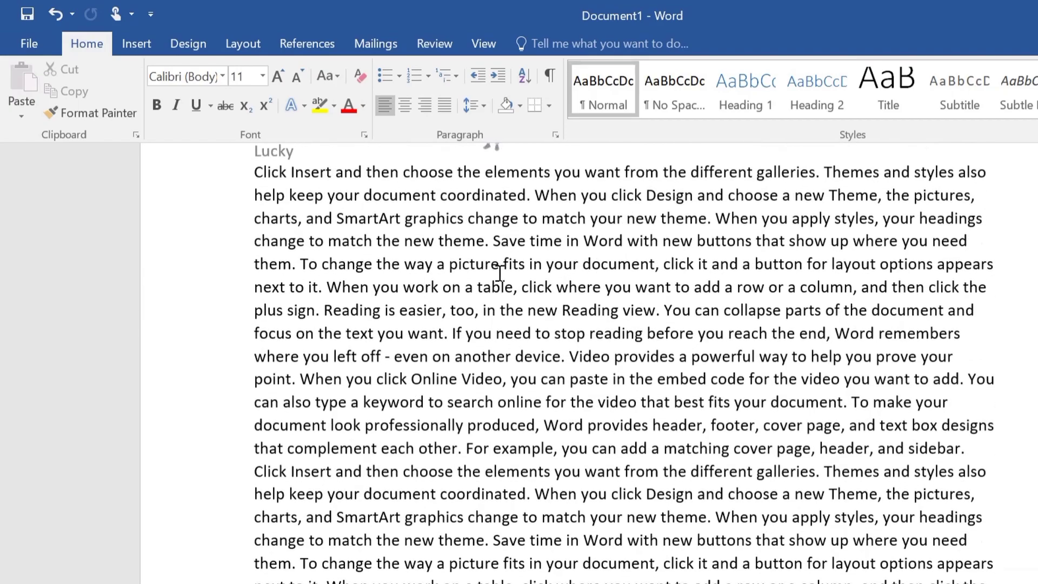
scroll(500, 273, "up", 3)
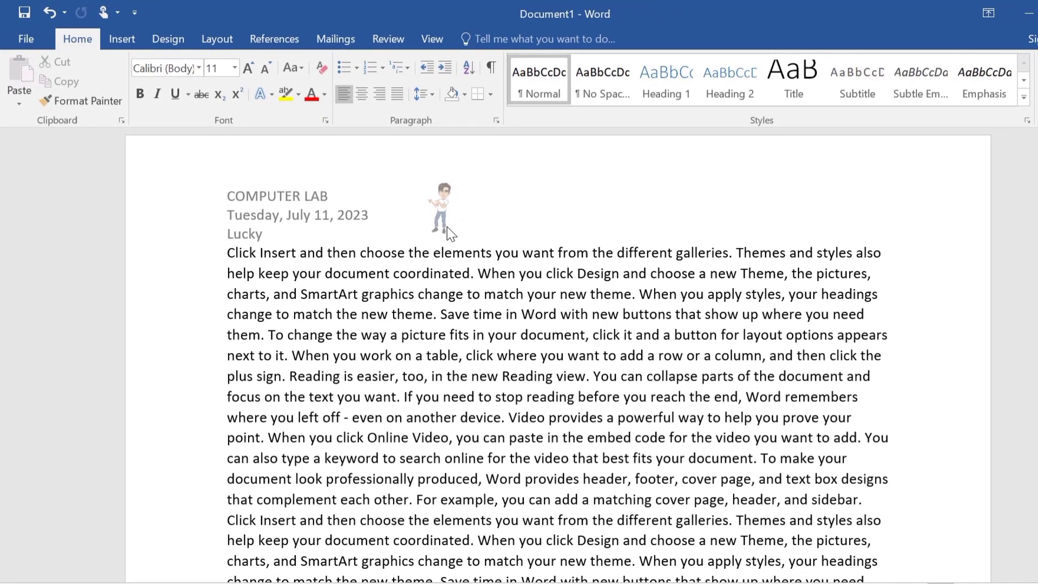
scroll(458, 215, "down", 20)
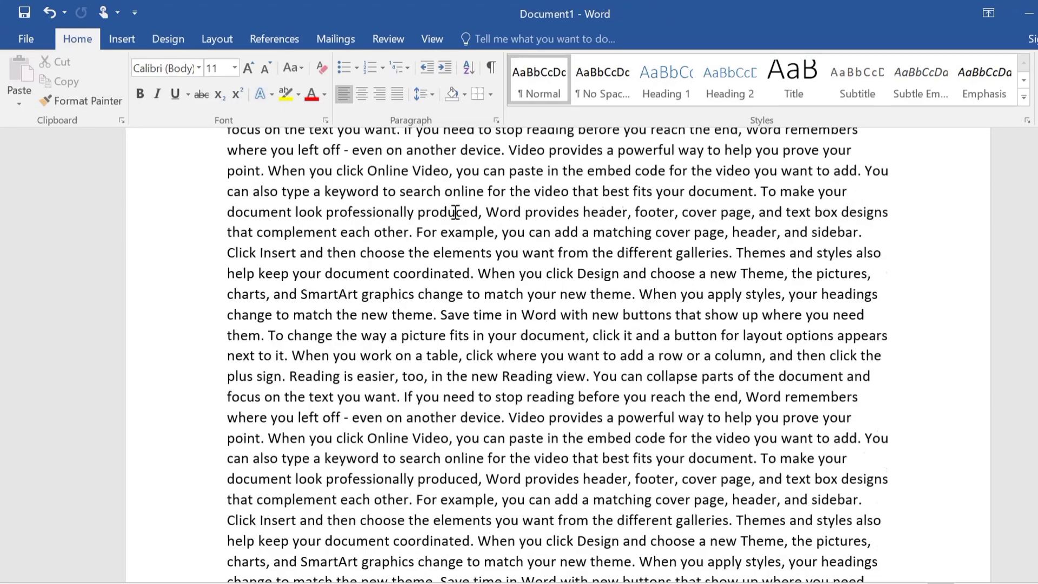
scroll(459, 212, "down", 12)
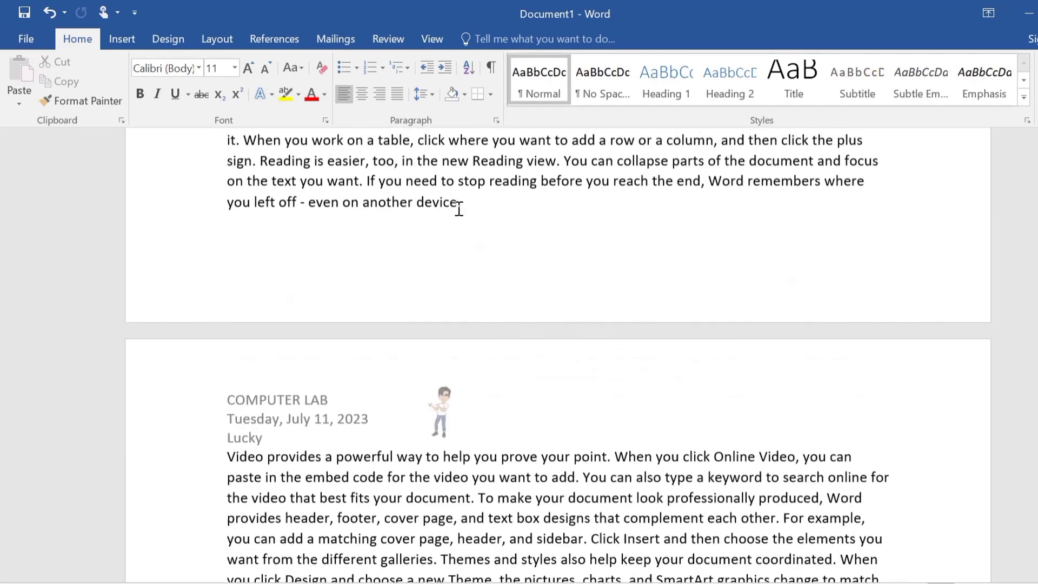
scroll(458, 210, "down", 15)
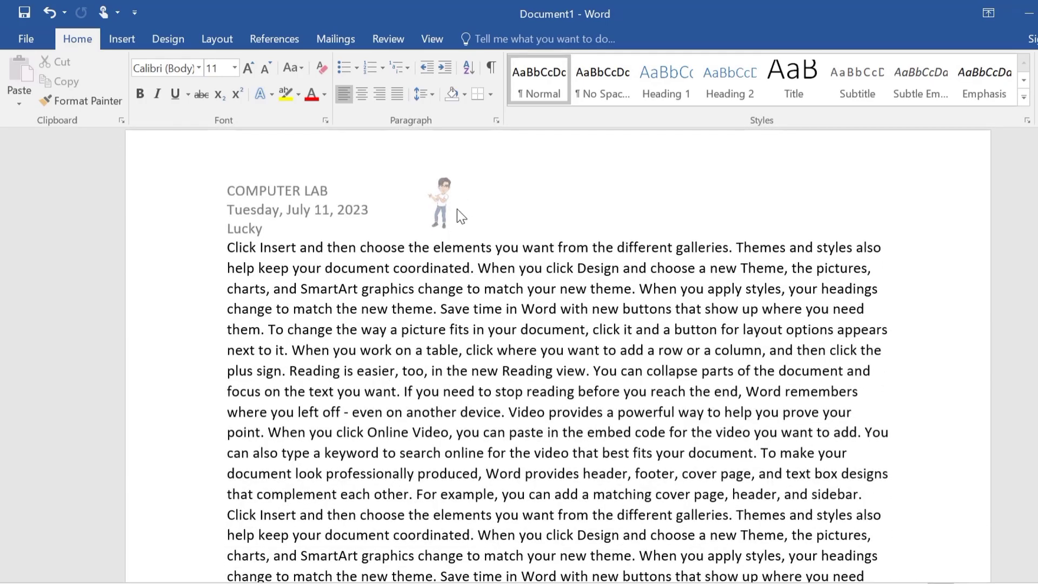
scroll(457, 210, "down", 15)
scroll(457, 210, "down", 10)
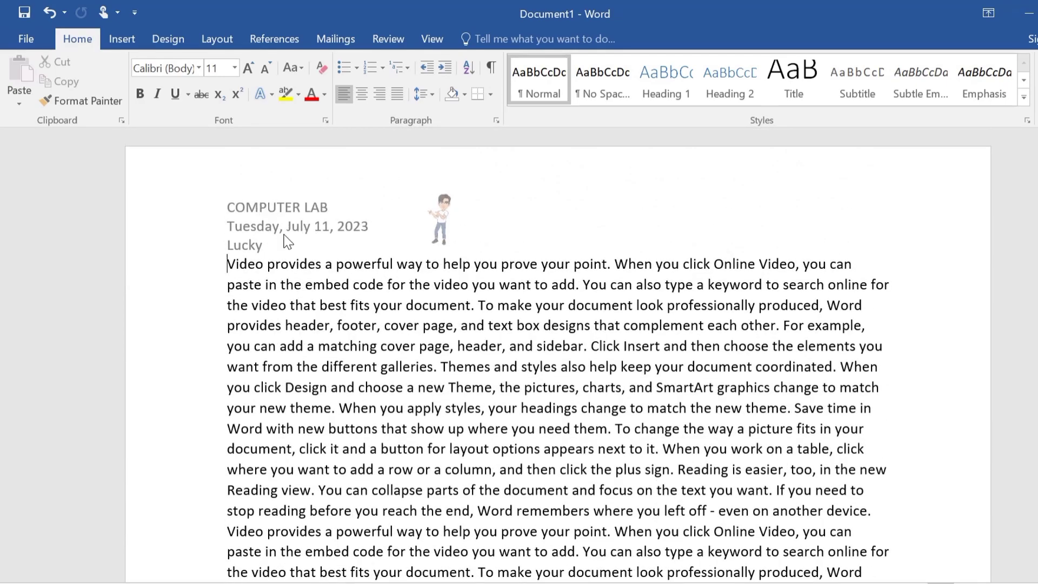
Reopen the header, go to the footer, and enter COMPTER BASICS as the footer text.
double_click(463, 210)
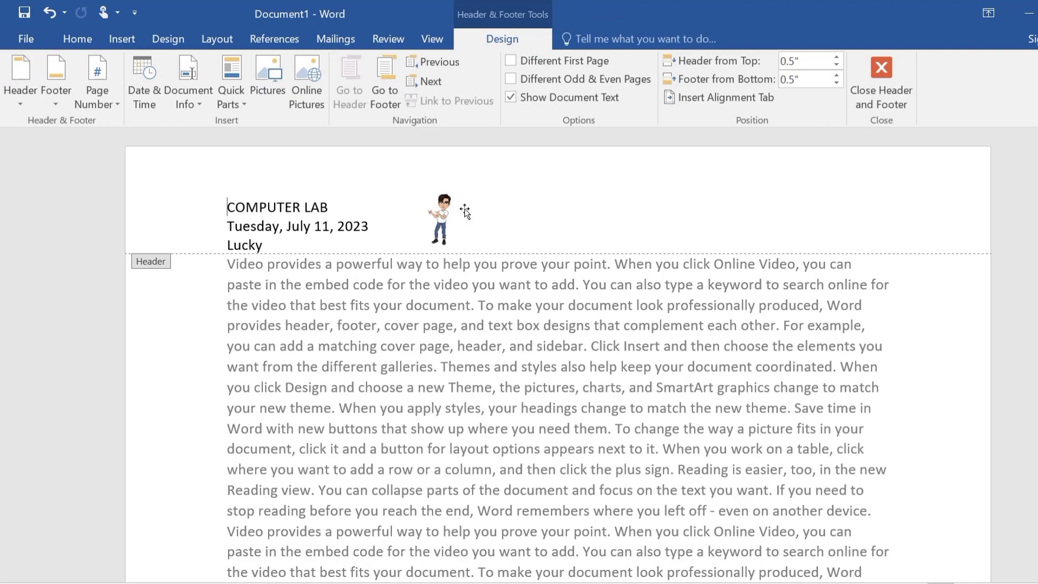
left_click(864, 87)
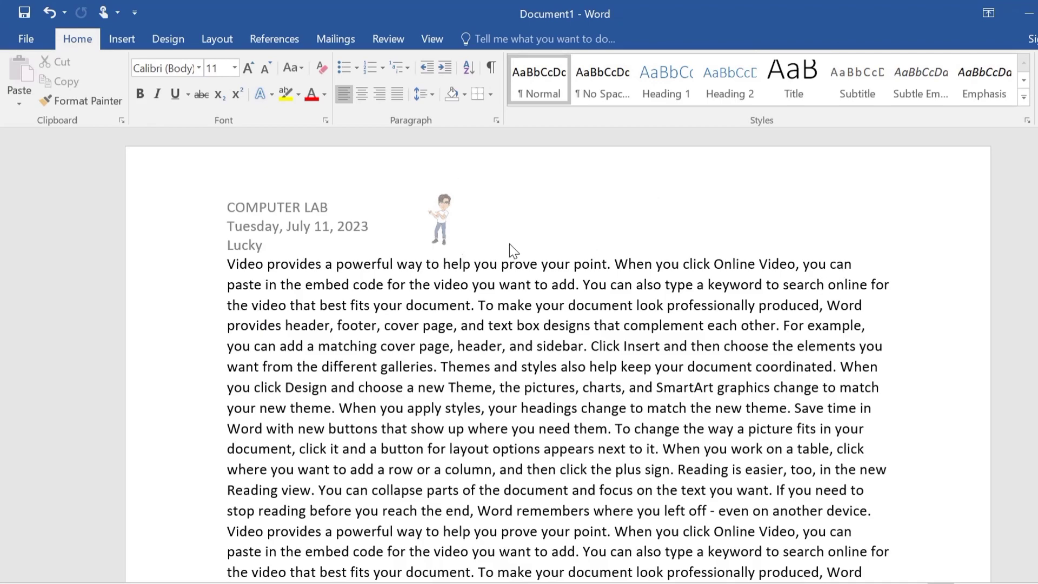
double_click(536, 194)
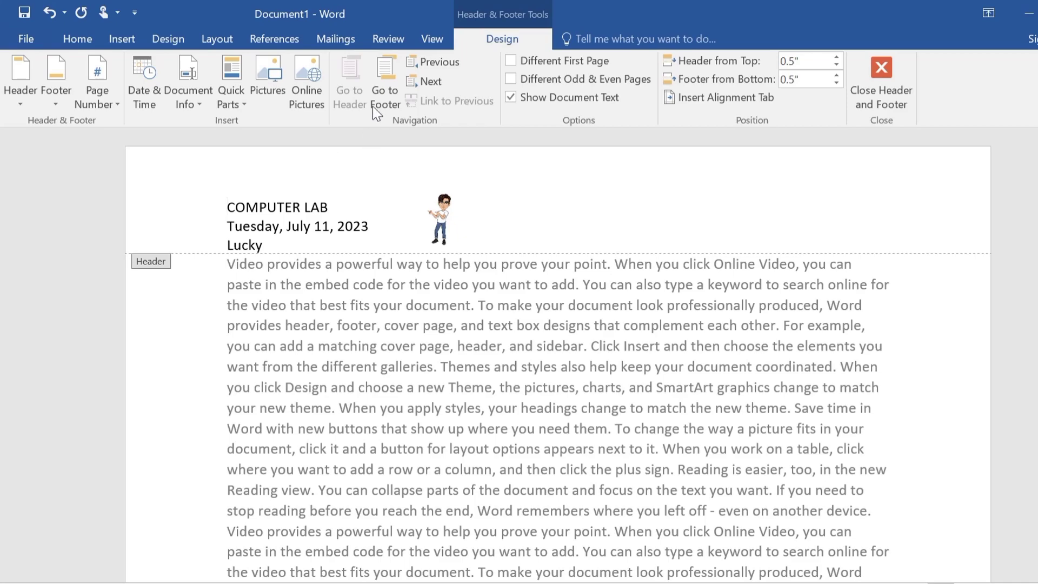
left_click(385, 82)
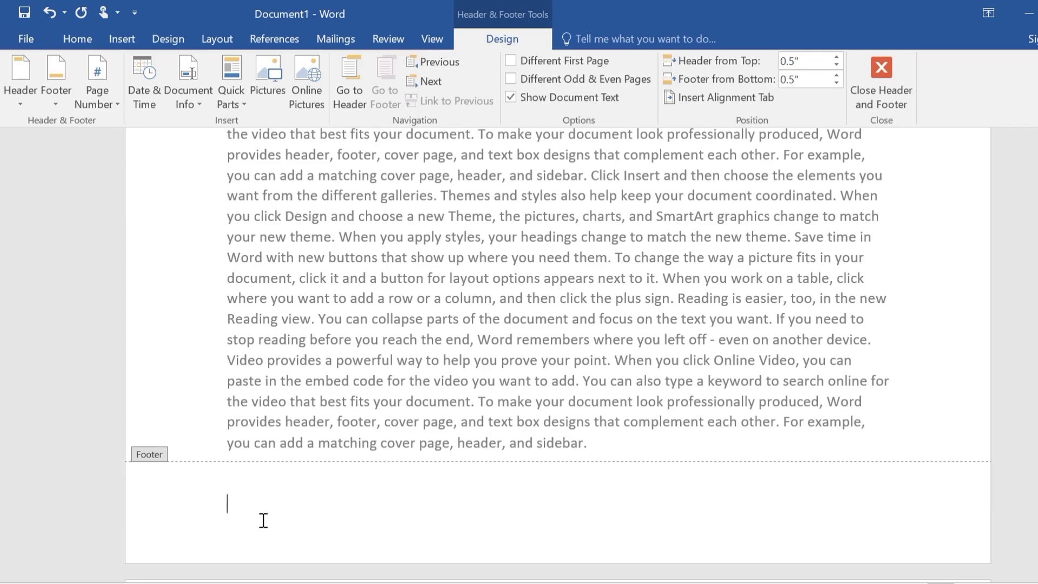
type("COMPTER BASICS")
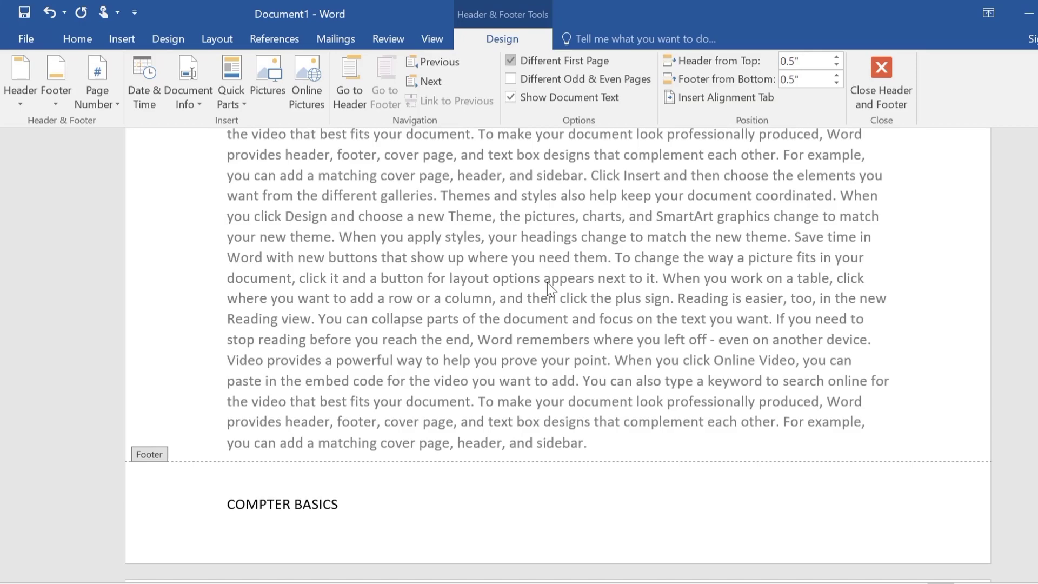
With Different First Page enabled, enter ABC in the first page header and XYZ in the first page footer, and close header and footer editing.
scroll(555, 276, "up", 5)
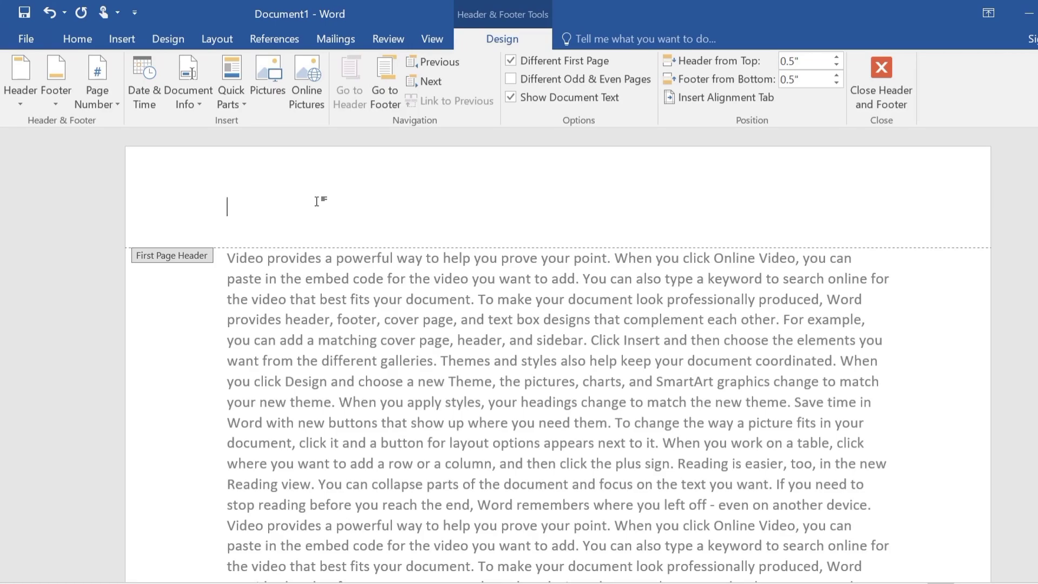
type("ABC")
scroll(341, 196, "down", 4)
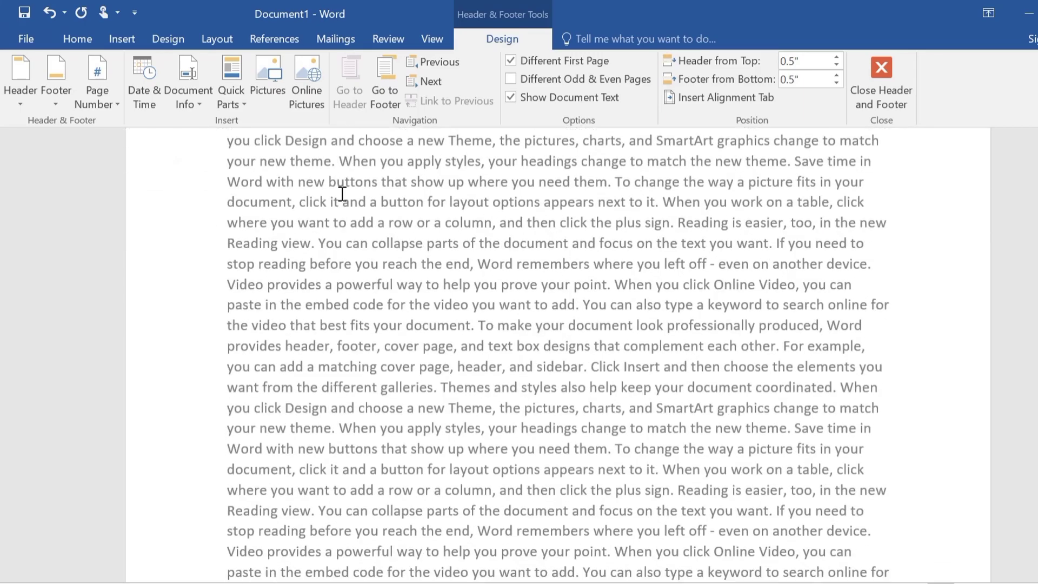
scroll(341, 200, "down", 5)
left_click(276, 474)
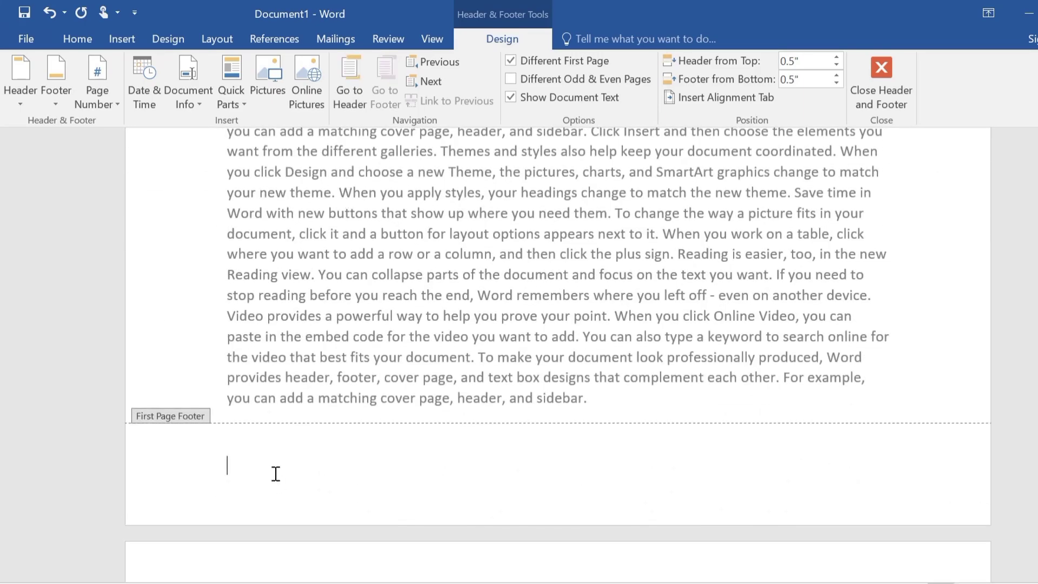
type("XYZ")
scroll(276, 474, "up", 9)
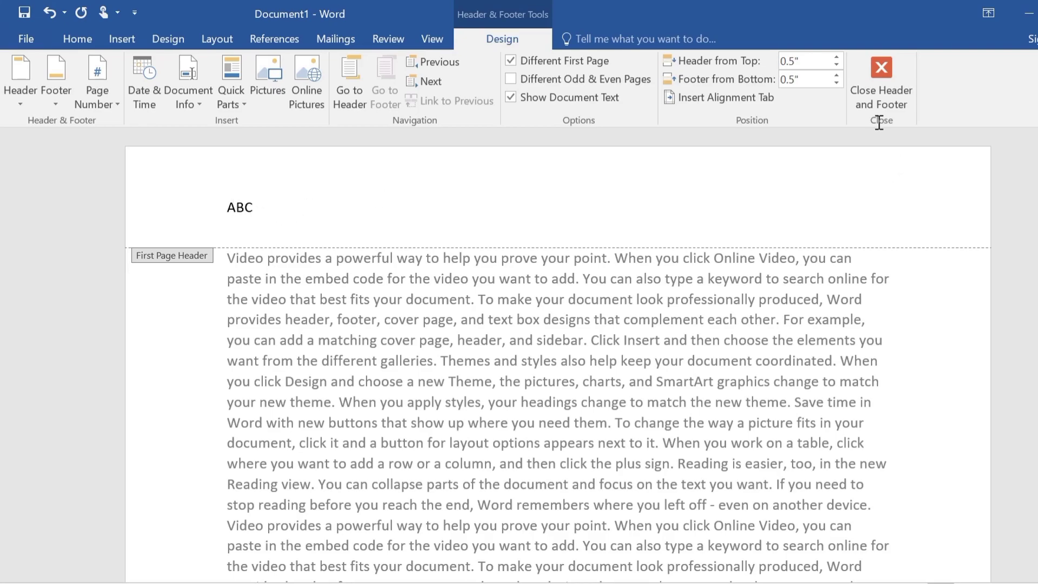
left_click(870, 81)
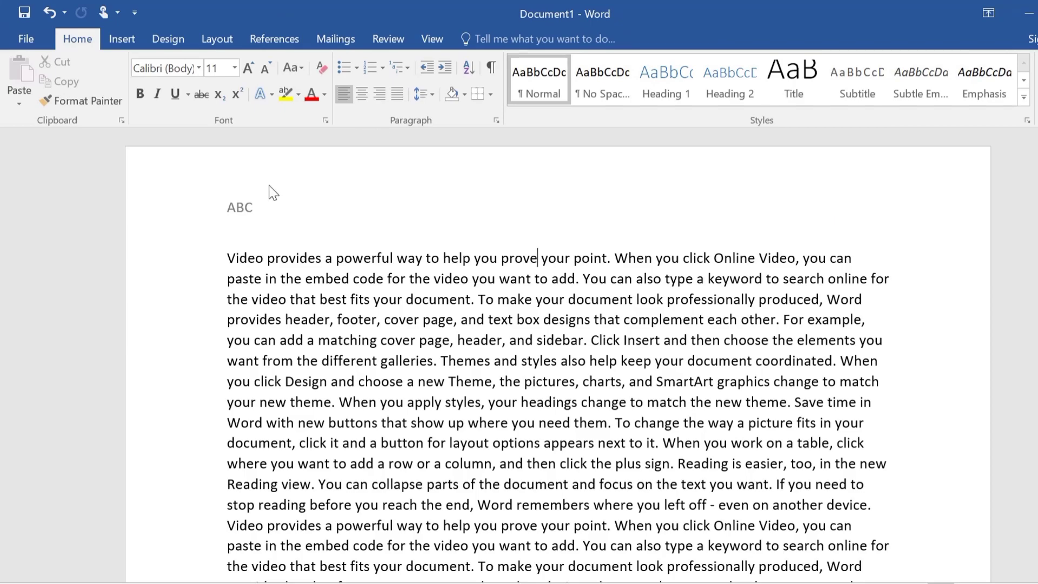
Compare the first page's header and footer with those on the following pages of the document.
scroll(241, 219, "down", 15)
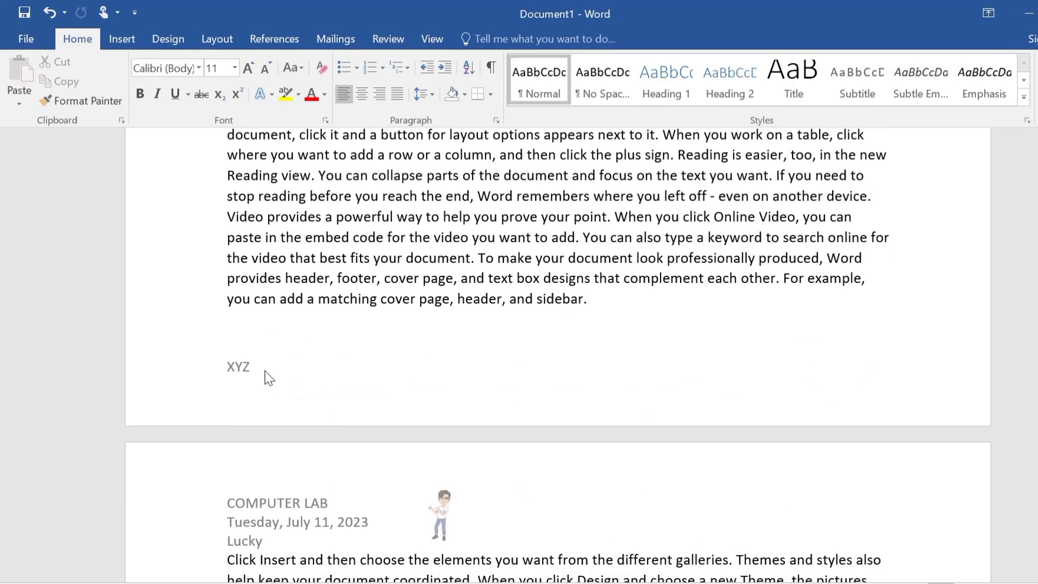
scroll(473, 287, "down", 3)
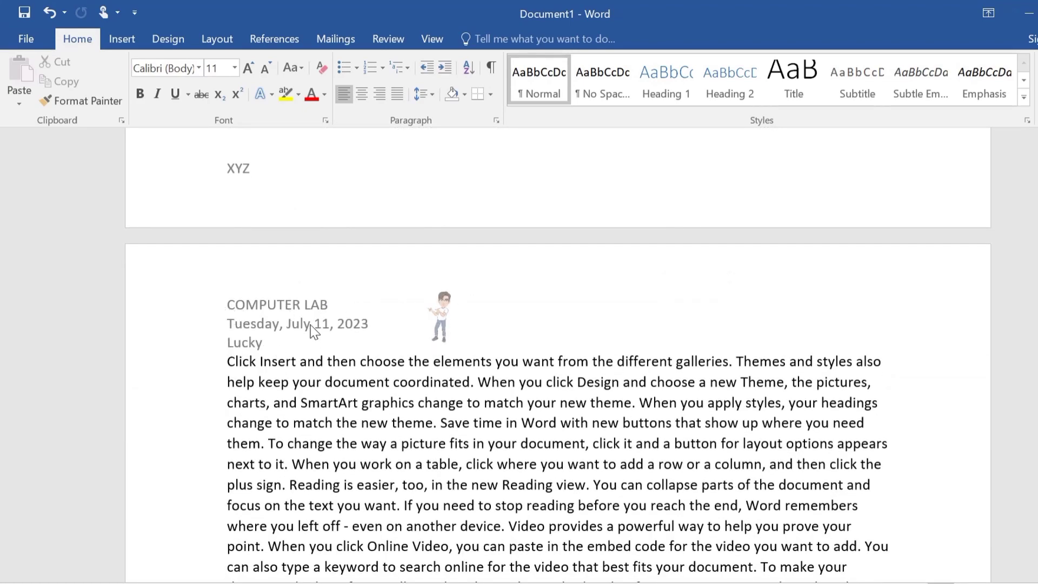
scroll(487, 325, "down", 10)
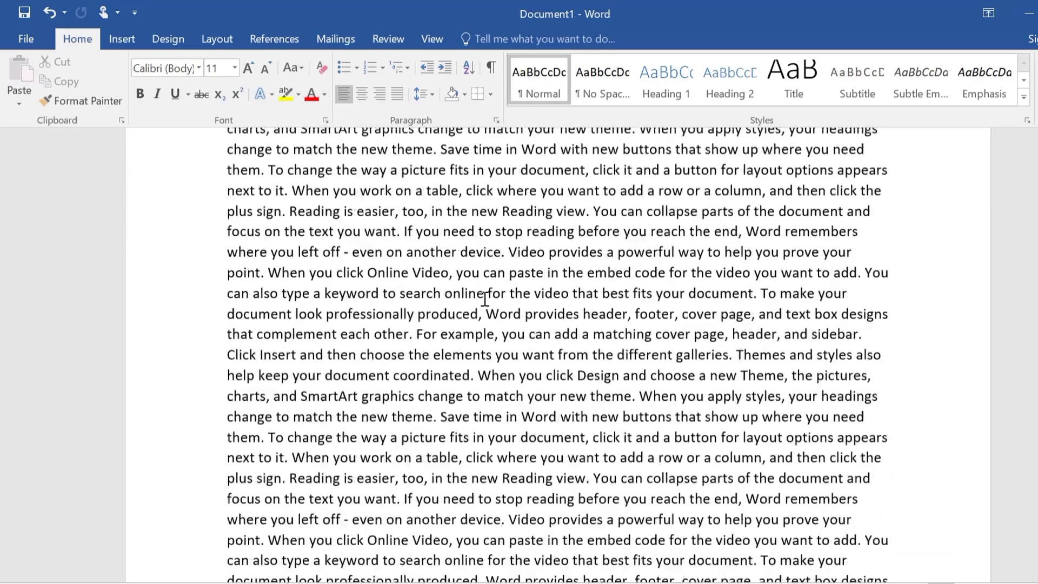
scroll(484, 298, "down", 20)
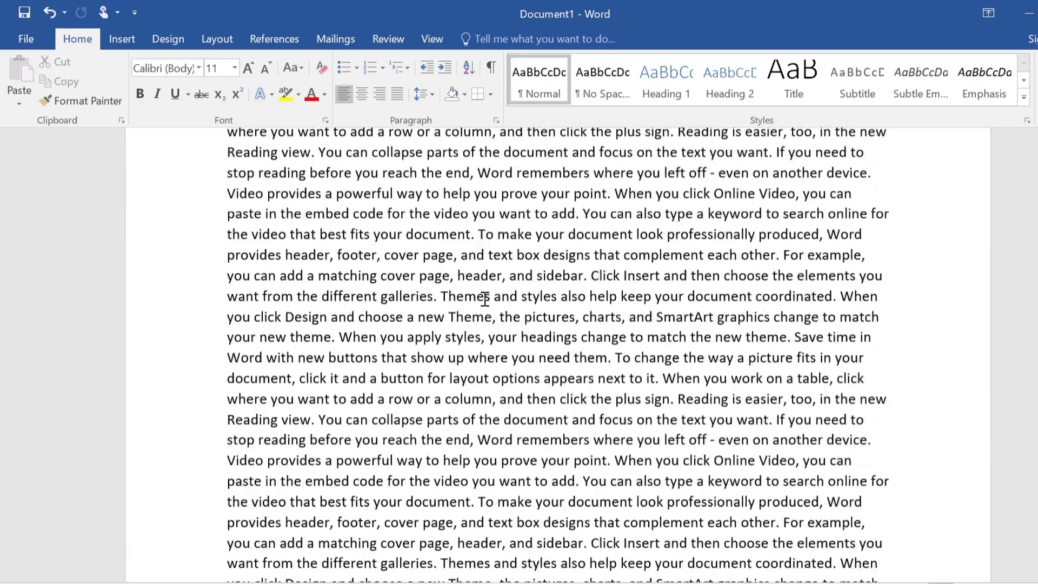
scroll(484, 298, "down", 15)
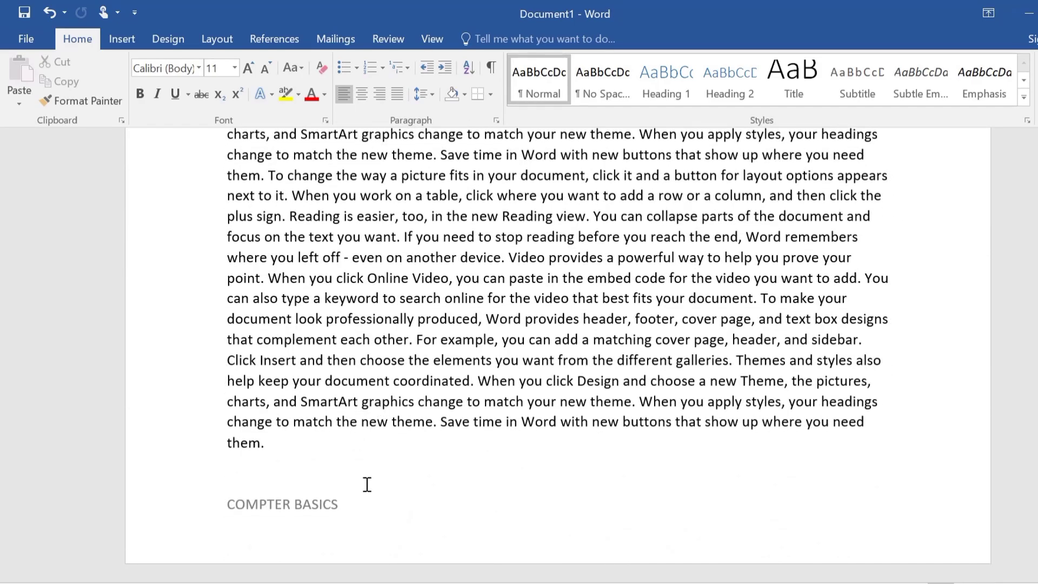
scroll(361, 485, "down", 12)
scroll(362, 485, "down", 10)
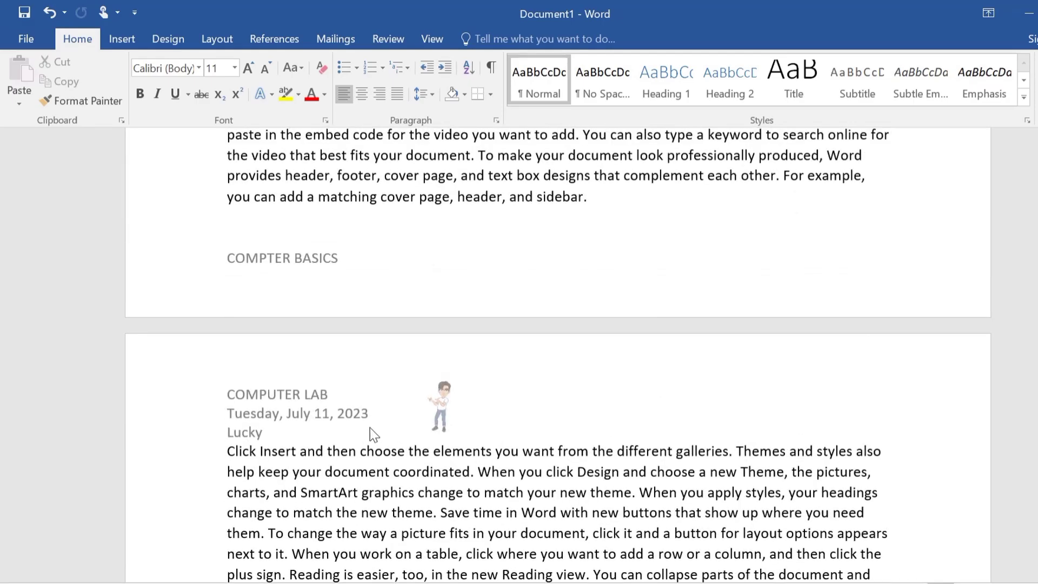
scroll(369, 427, "down", 5)
scroll(368, 422, "down", 15)
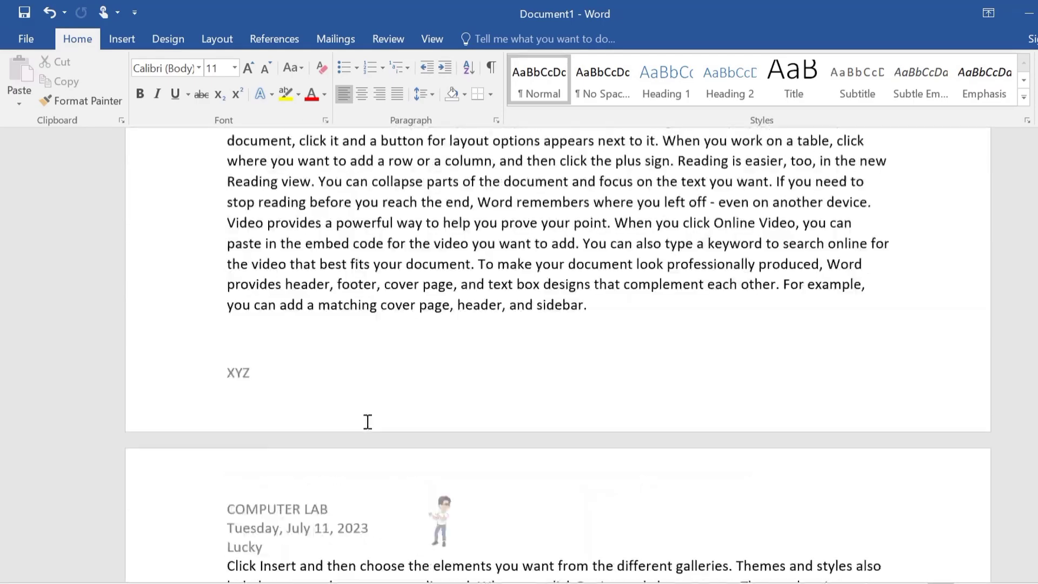
scroll(367, 422, "up", 1)
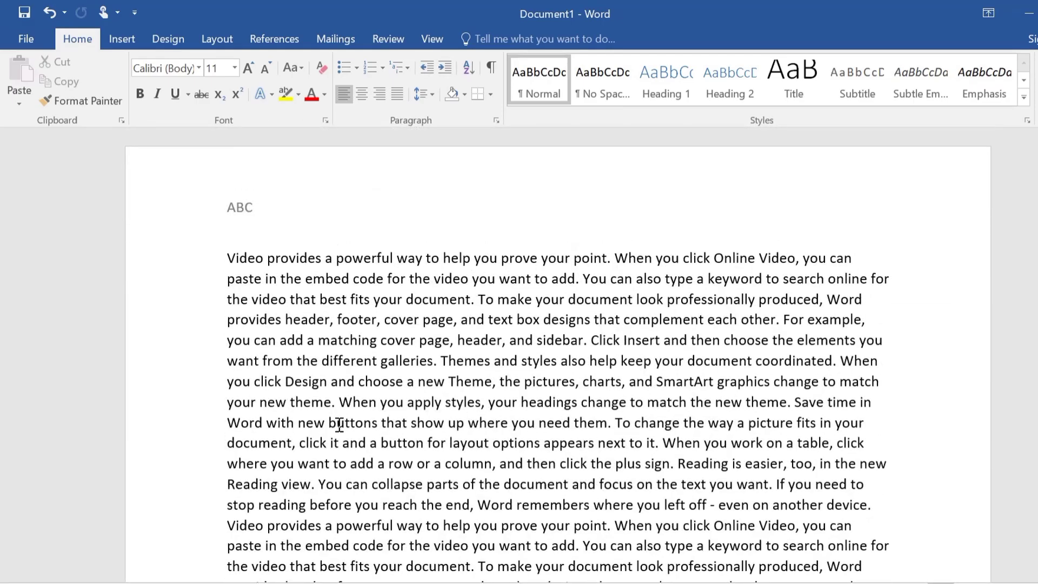
Reopen the first page header, turn off Different First Page, and enable Different Odd & Even Pages.
double_click(327, 208)
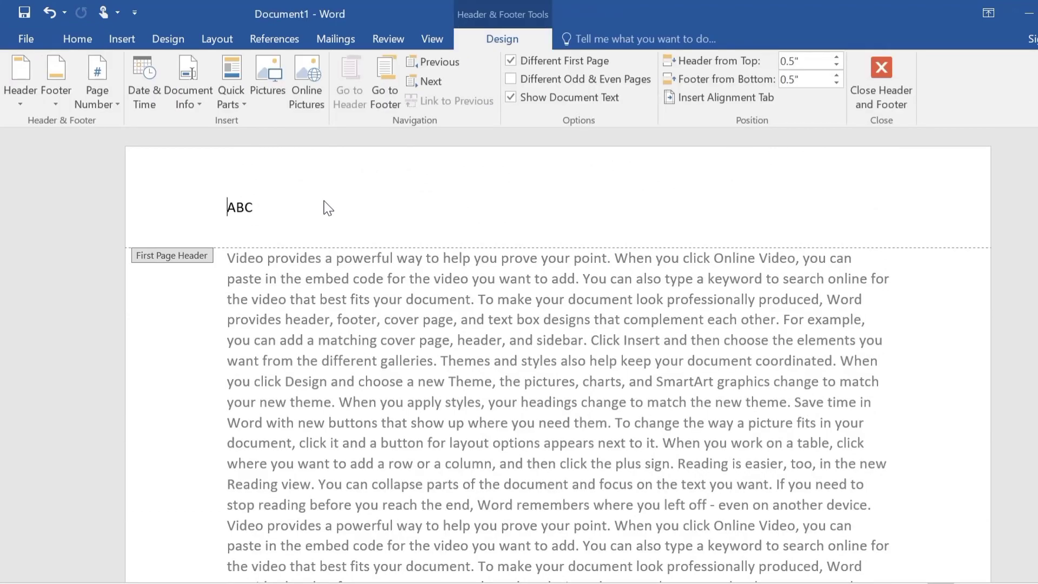
left_click(517, 57)
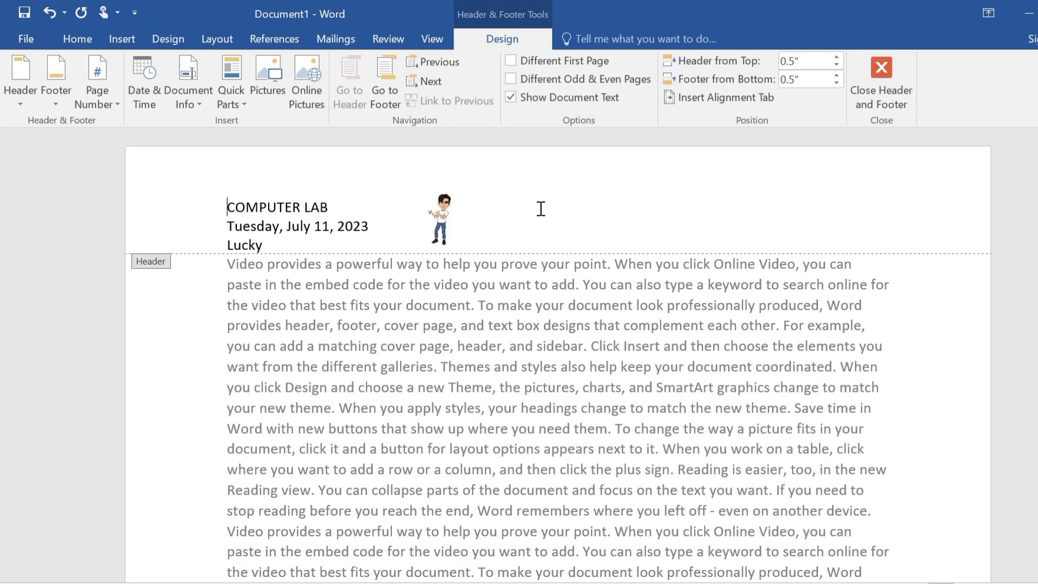
left_click(512, 80)
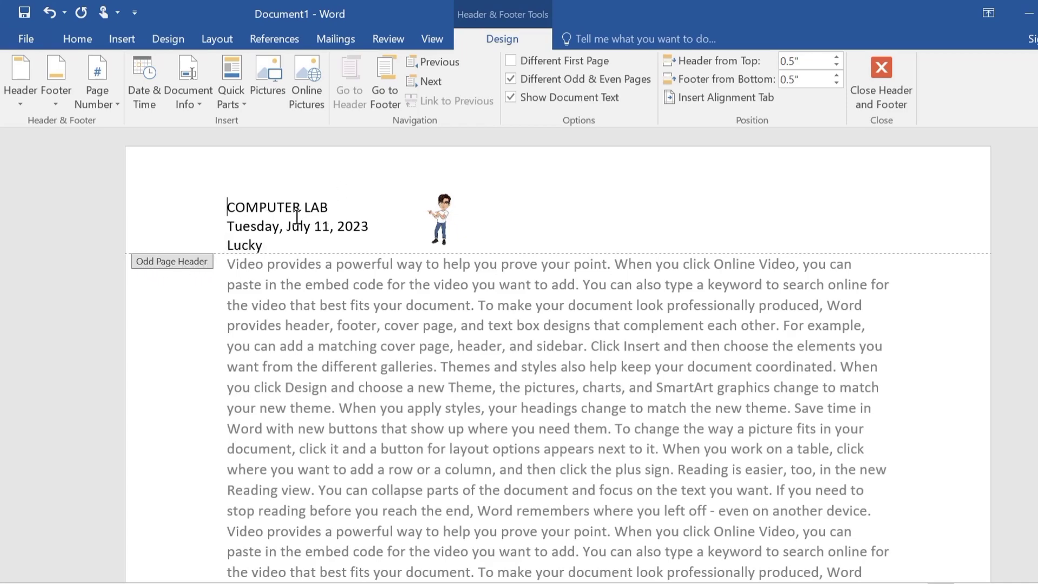
Enter 1234 in the even page header and 7890 in the even page footer, and close header and footer editing.
scroll(335, 246, "down", 5)
scroll(335, 246, "down", 8)
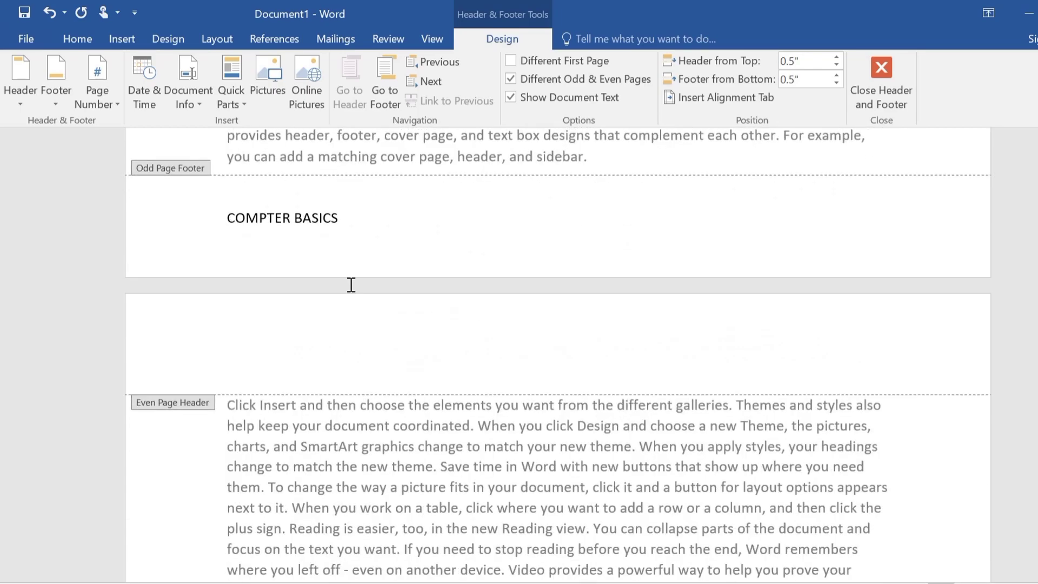
left_click(364, 342)
scroll(637, 382, "down", 1)
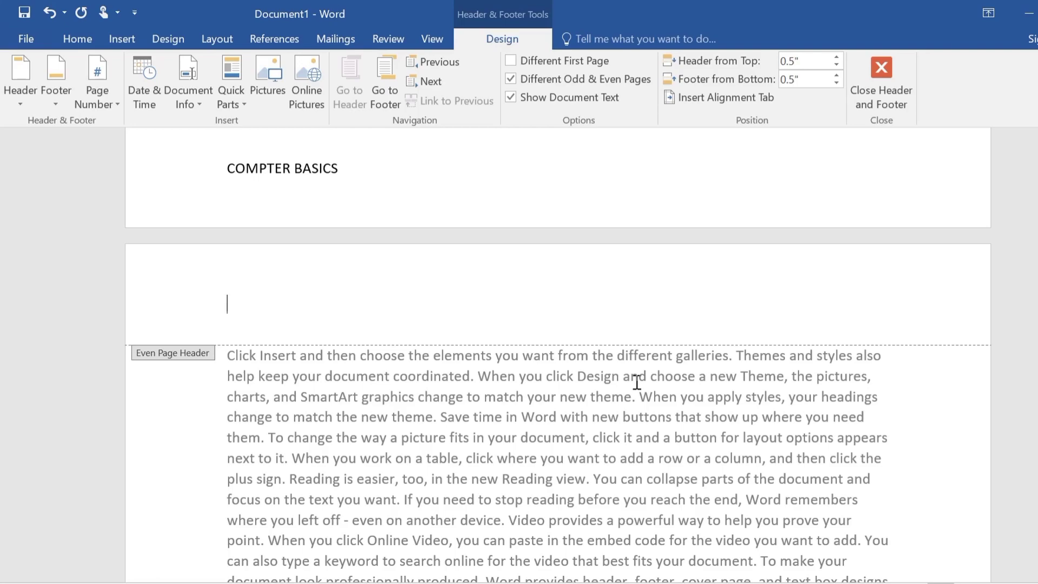
type("1234")
scroll(638, 388, "down", 15)
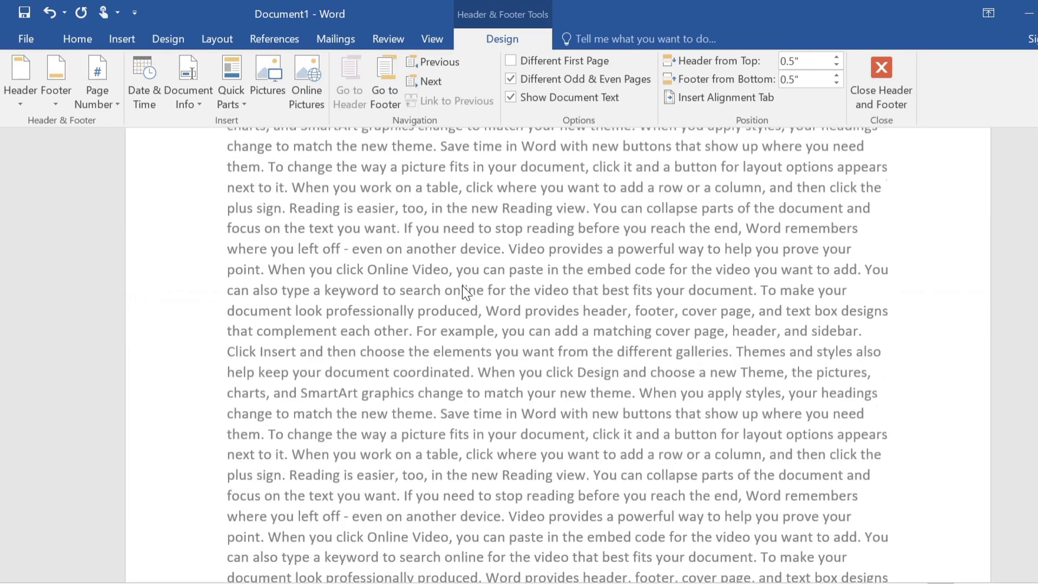
left_click(267, 468)
type("7890")
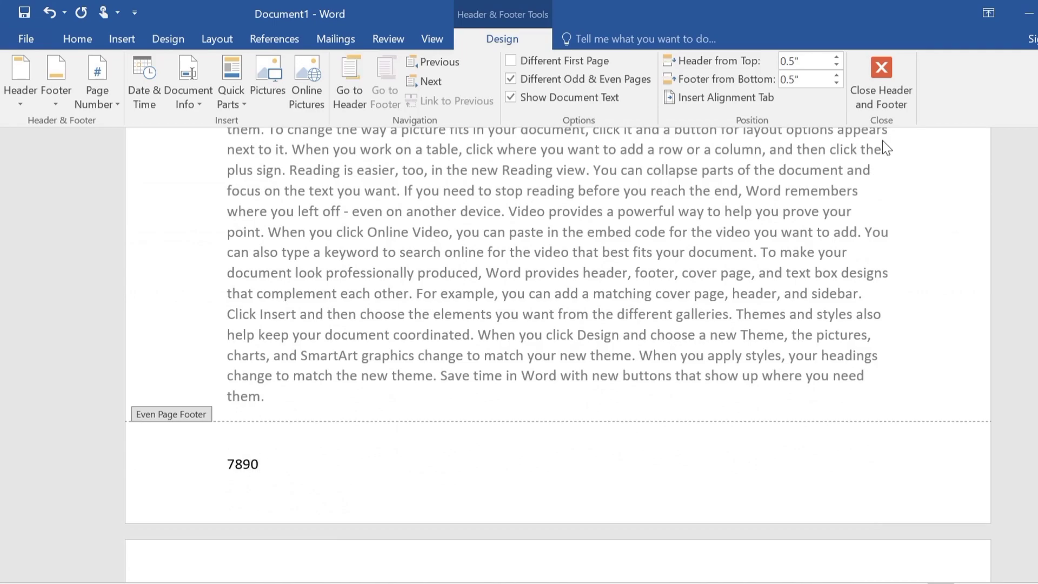
left_click(864, 101)
Compare the headers and footers on the odd pages with those on the even pages throughout the document.
scroll(724, 315, "up", 2)
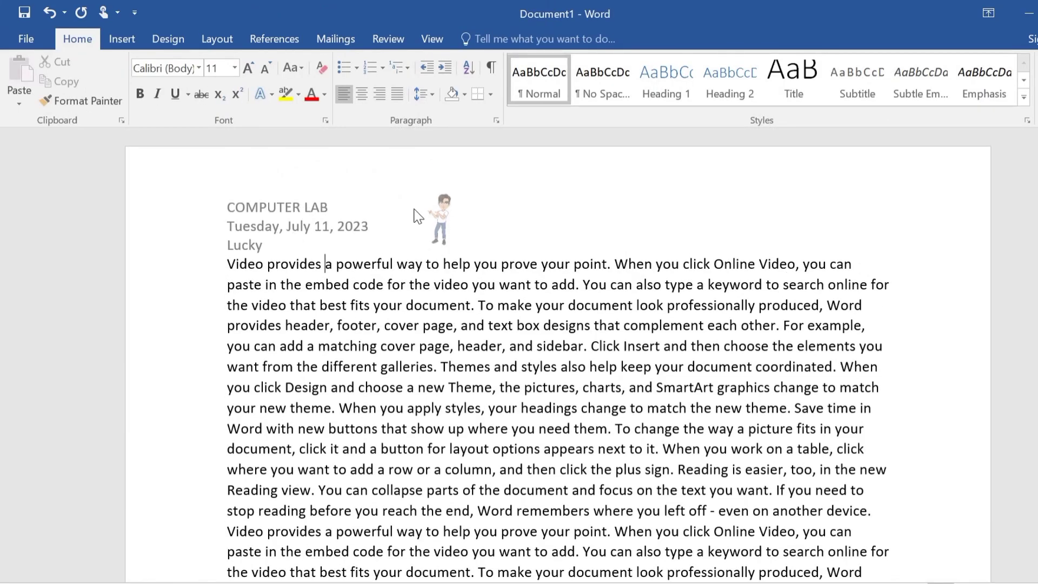
scroll(450, 241, "down", 3)
scroll(451, 241, "down", 8)
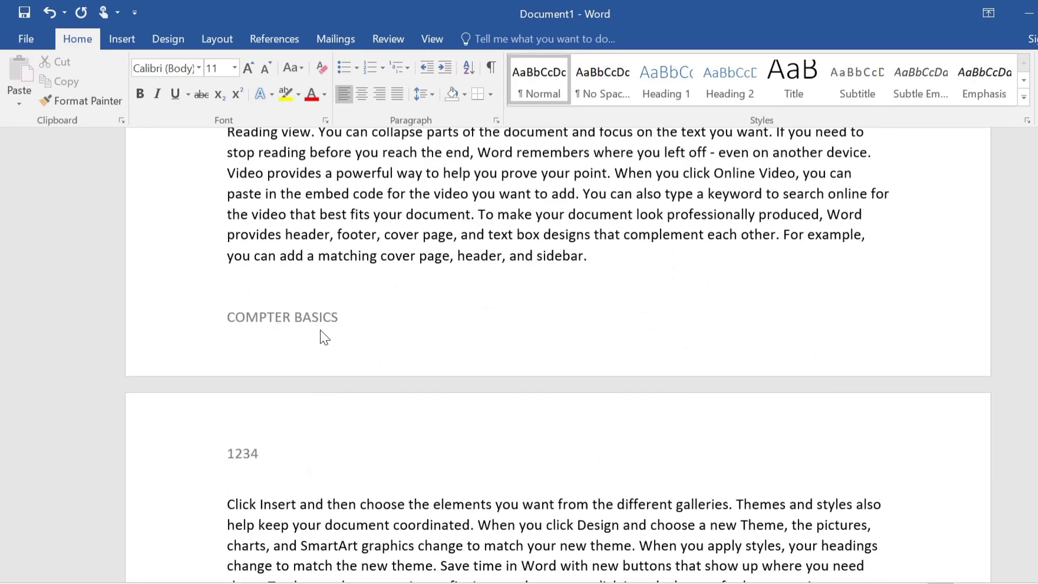
scroll(440, 375, "down", 4)
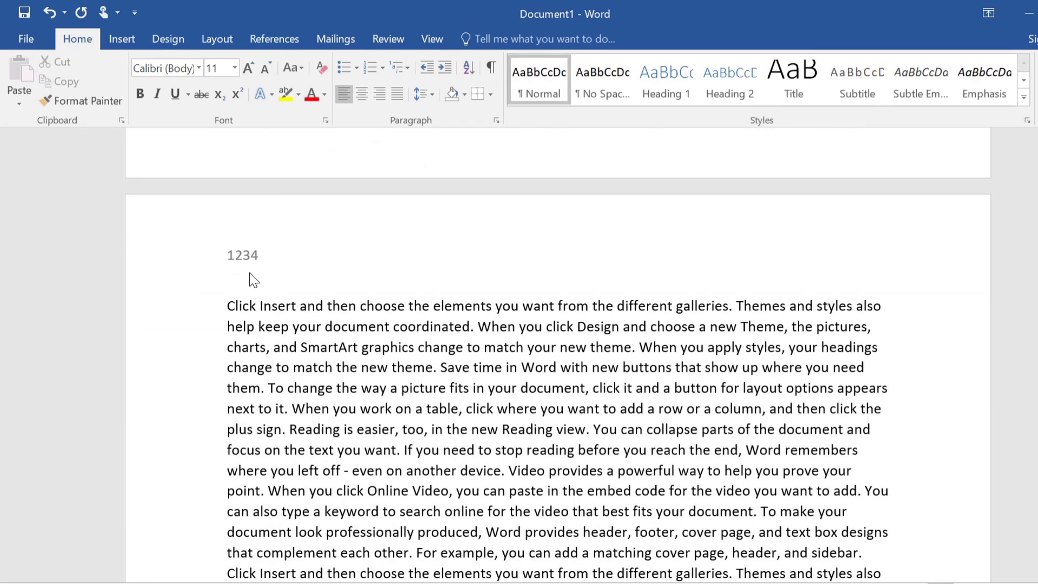
scroll(313, 264, "down", 15)
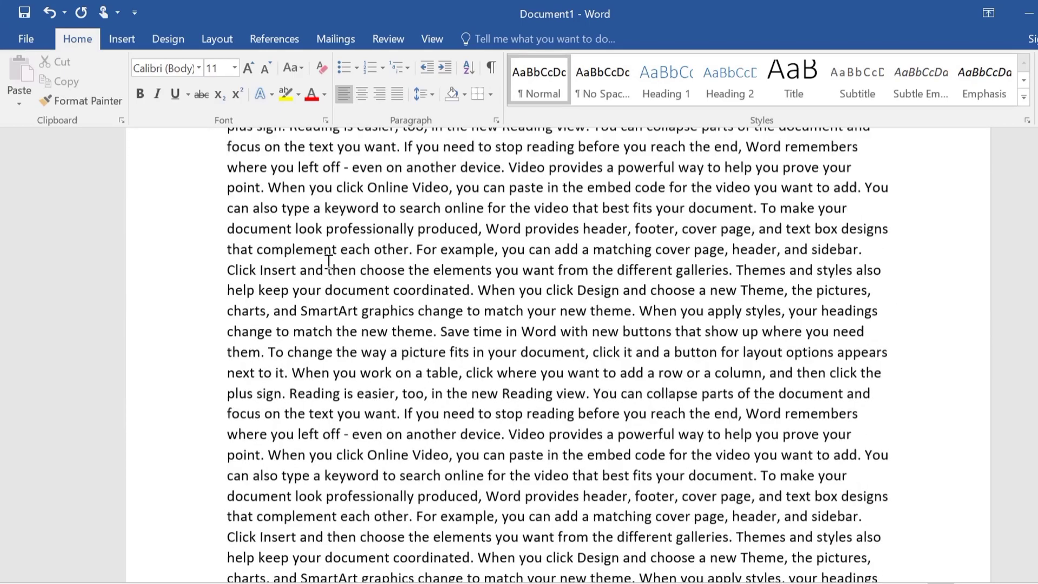
scroll(329, 261, "down", 1)
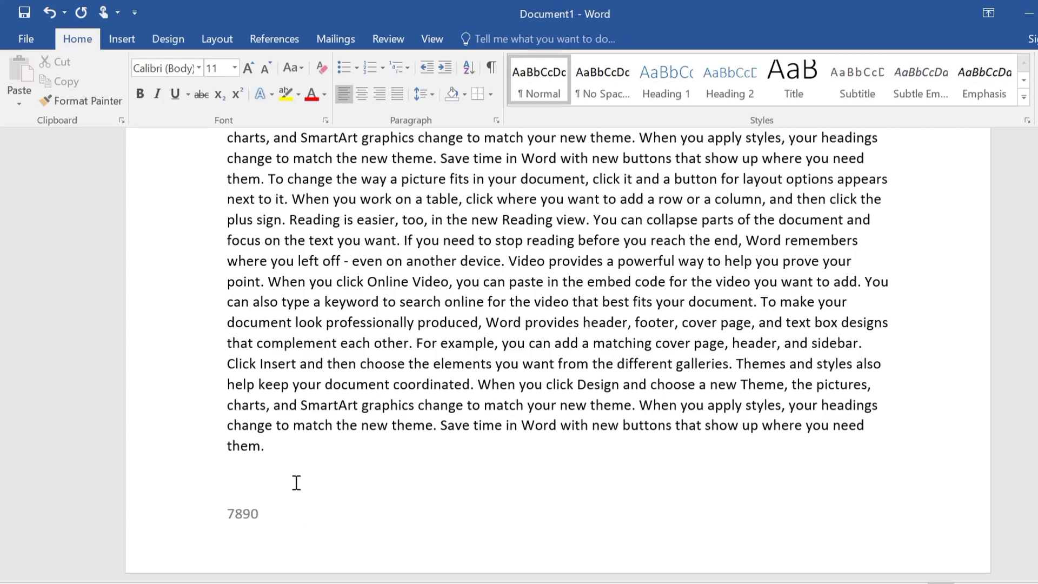
scroll(296, 483, "up", 20)
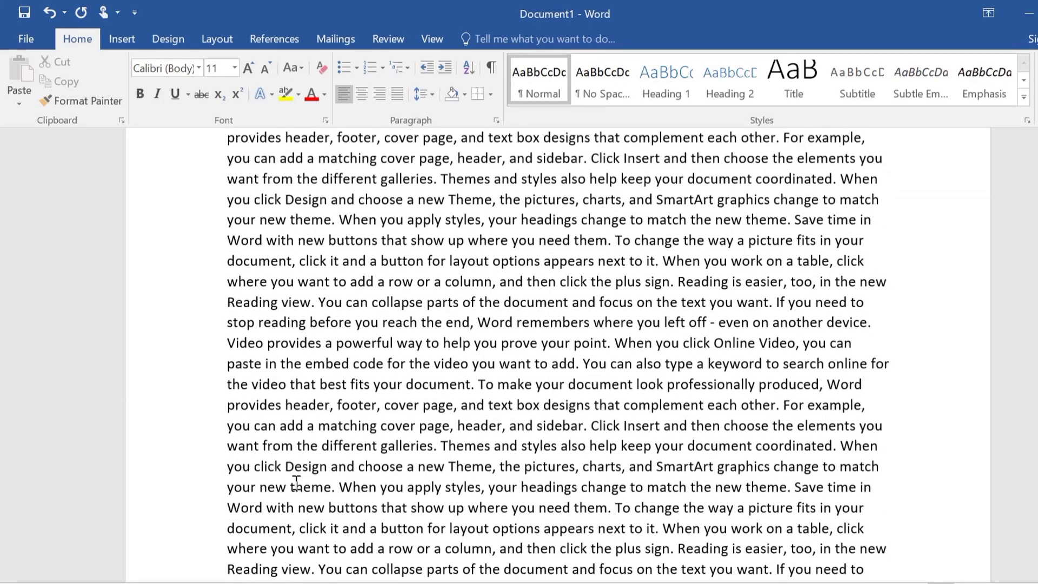
scroll(429, 243, "down", 9)
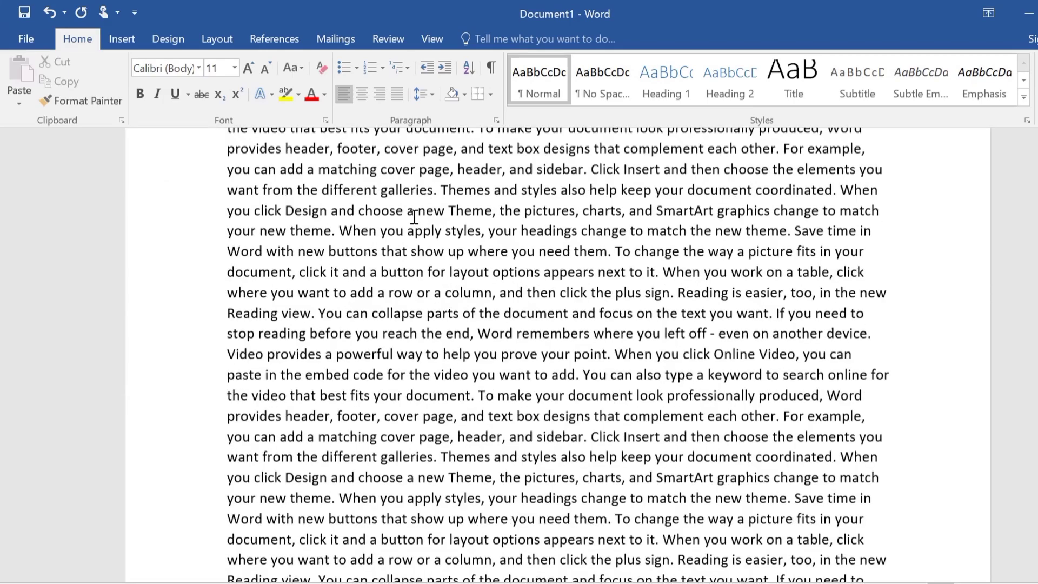
scroll(429, 243, "down", 15)
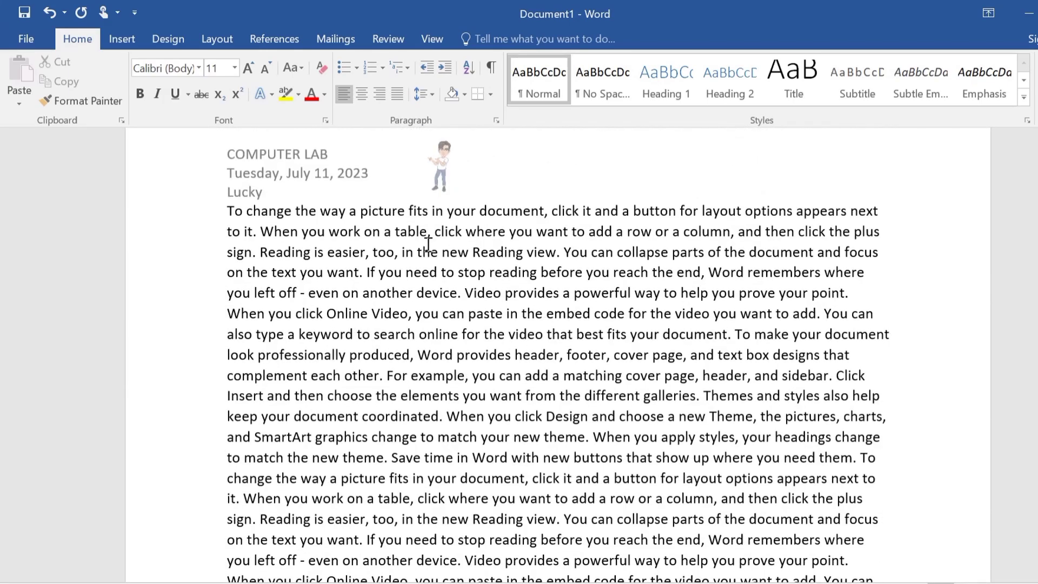
scroll(442, 307, "up", 3)
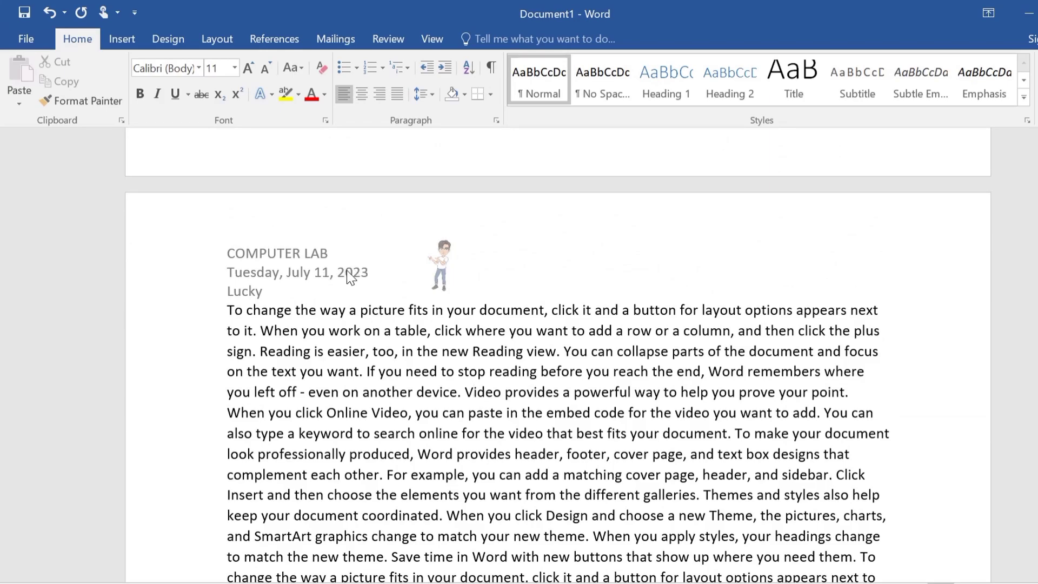
scroll(349, 276, "down", 10)
scroll(349, 270, "down", 12)
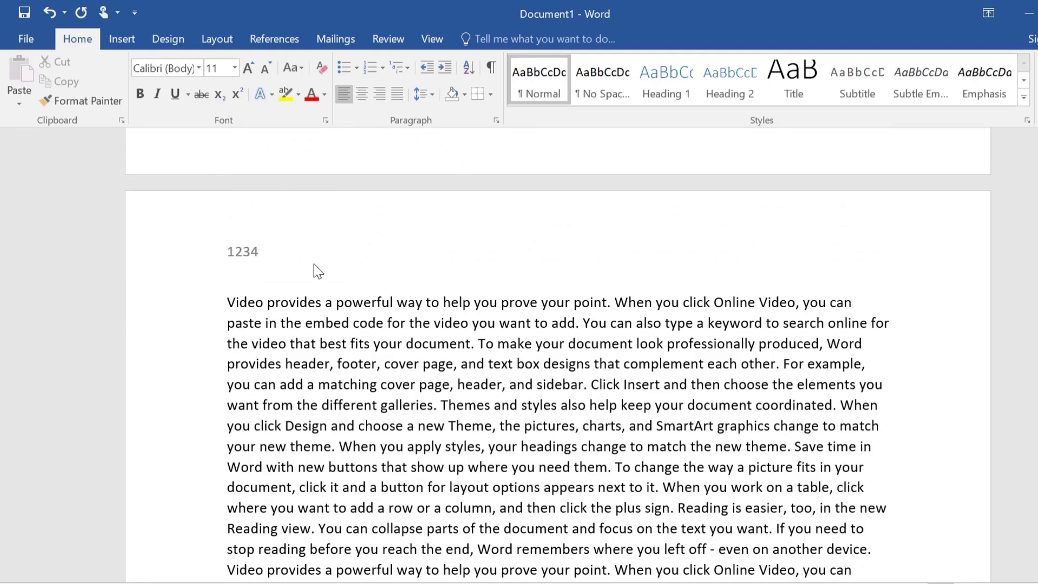
scroll(319, 272, "down", 15)
scroll(315, 264, "down", 15)
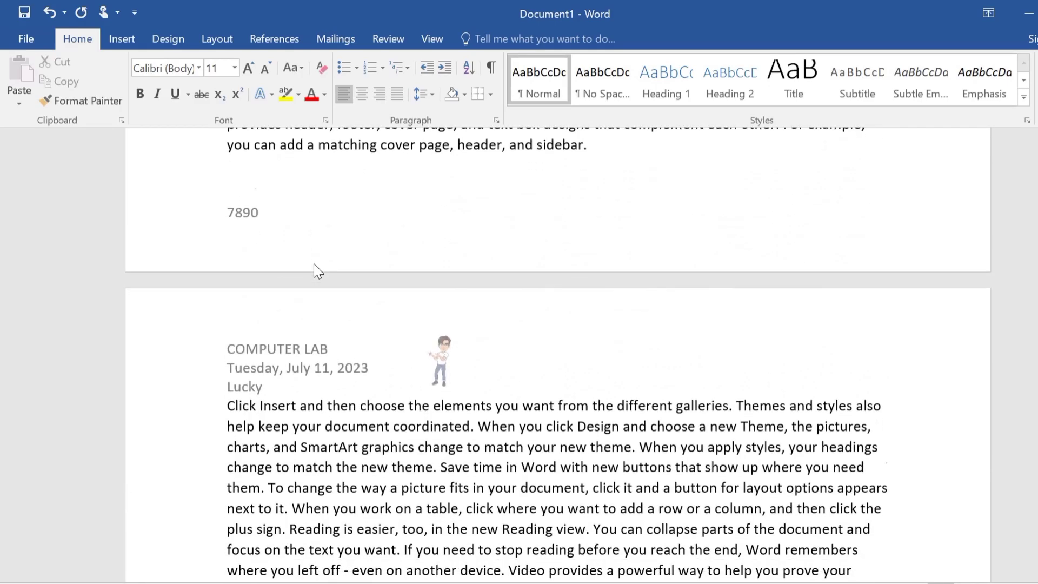
scroll(315, 263, "up", 20)
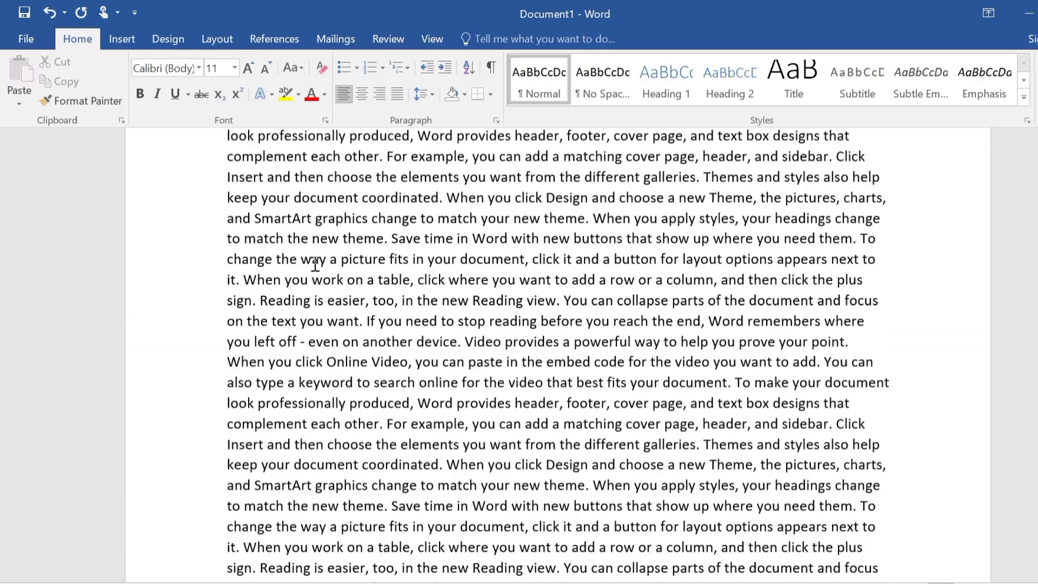
scroll(315, 264, "up", 1)
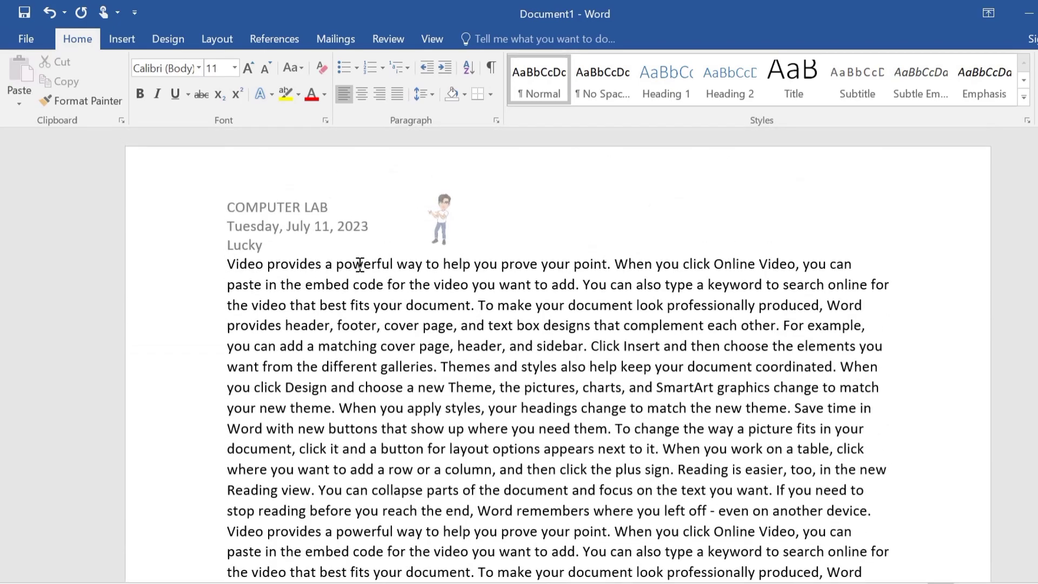
Reopen the first page's header and turn off Different Odd & Even Pages.
double_click(560, 197)
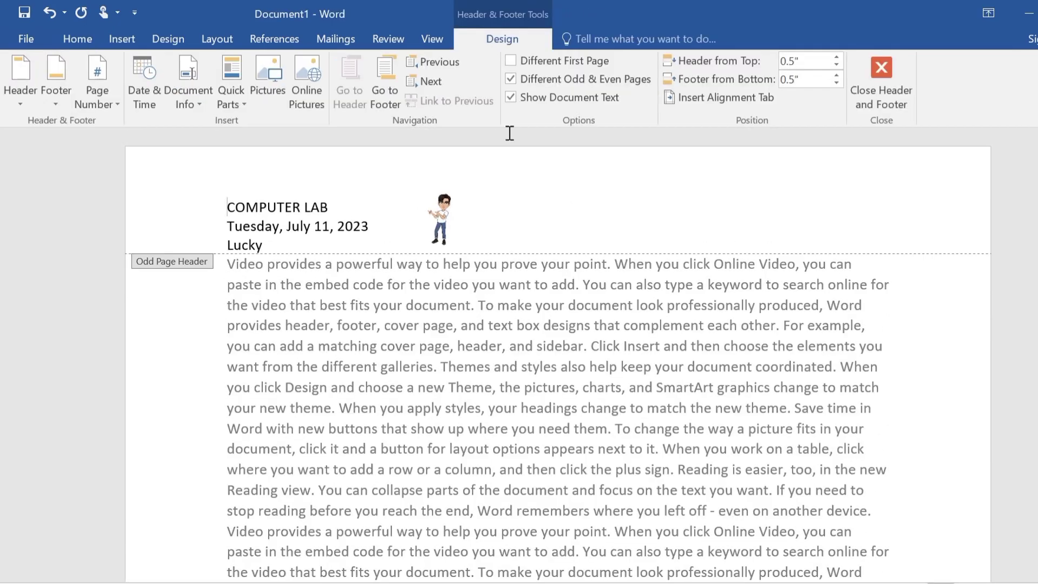
left_click(509, 79)
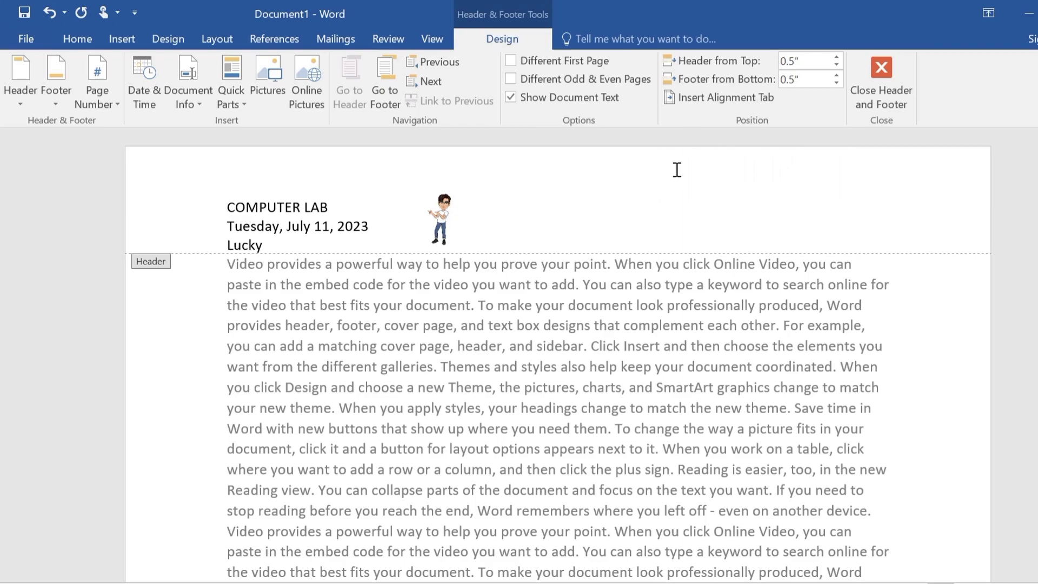
Try a header distance from the top of 0.9", and set it back to 0.5".
left_click(838, 58)
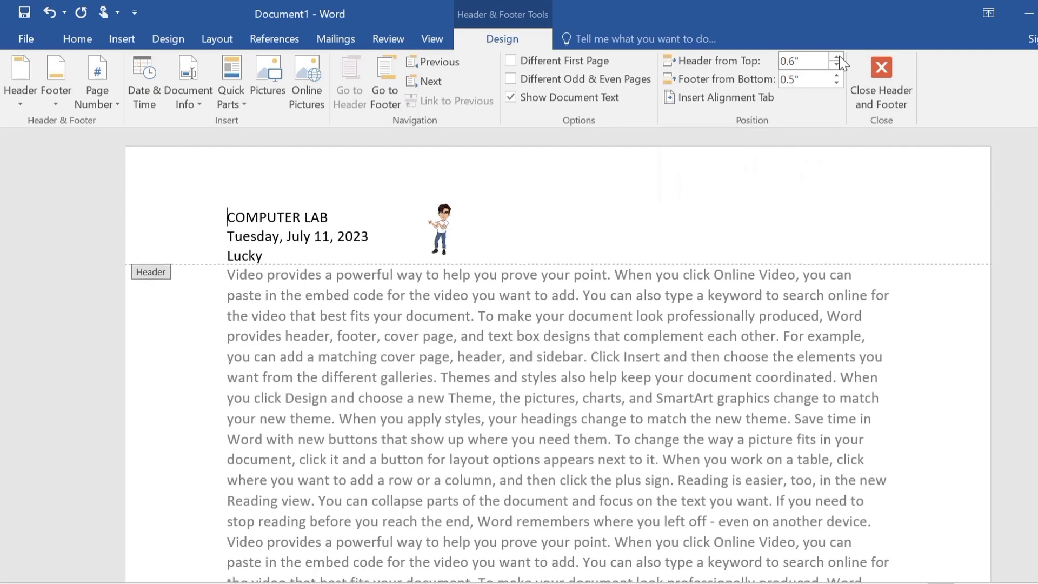
left_click(838, 58)
left_click(838, 58)
left_click(838, 58)
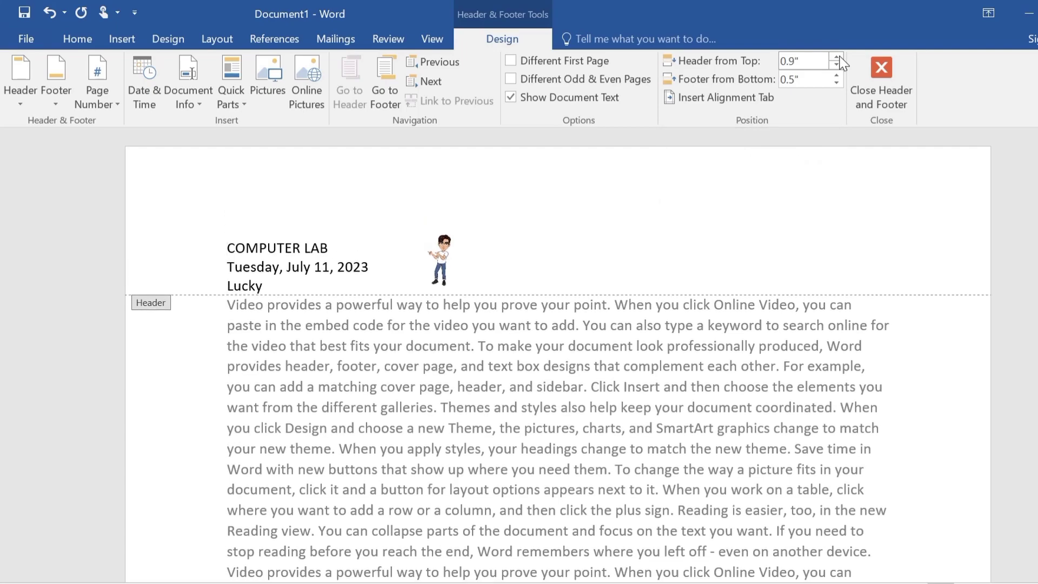
left_click(836, 65)
left_click(837, 65)
left_click(837, 64)
left_click(837, 63)
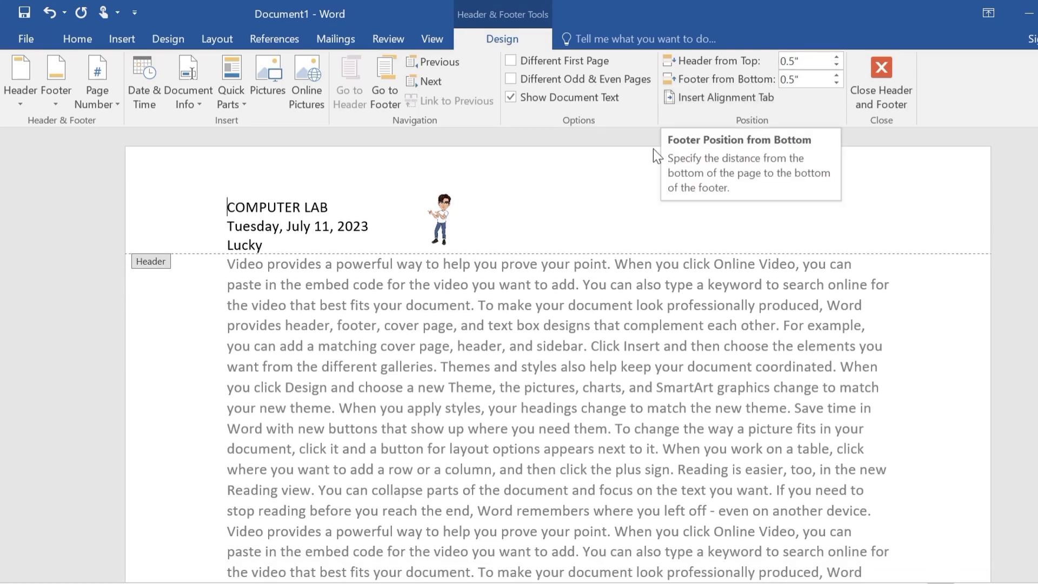
Go to the footer, try distances from the bottom of 0.4" and 0.8", and restore 0.5".
left_click(386, 101)
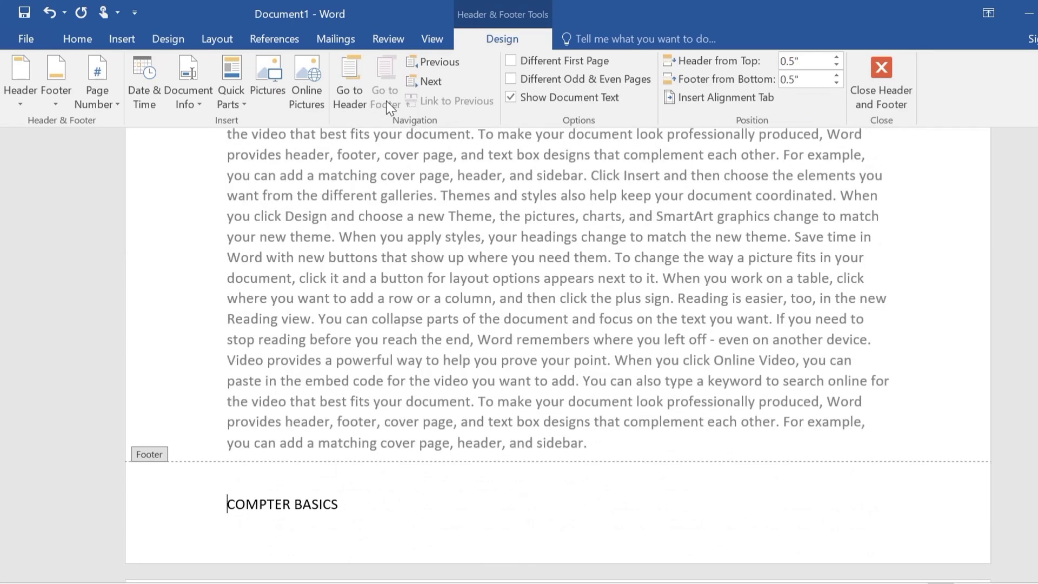
left_click(837, 83)
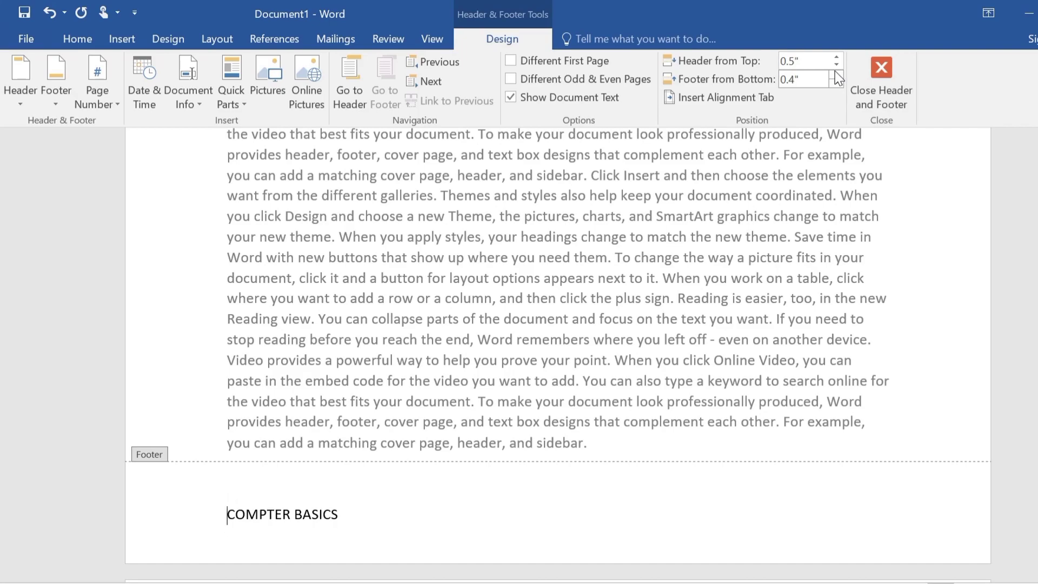
left_click(836, 73)
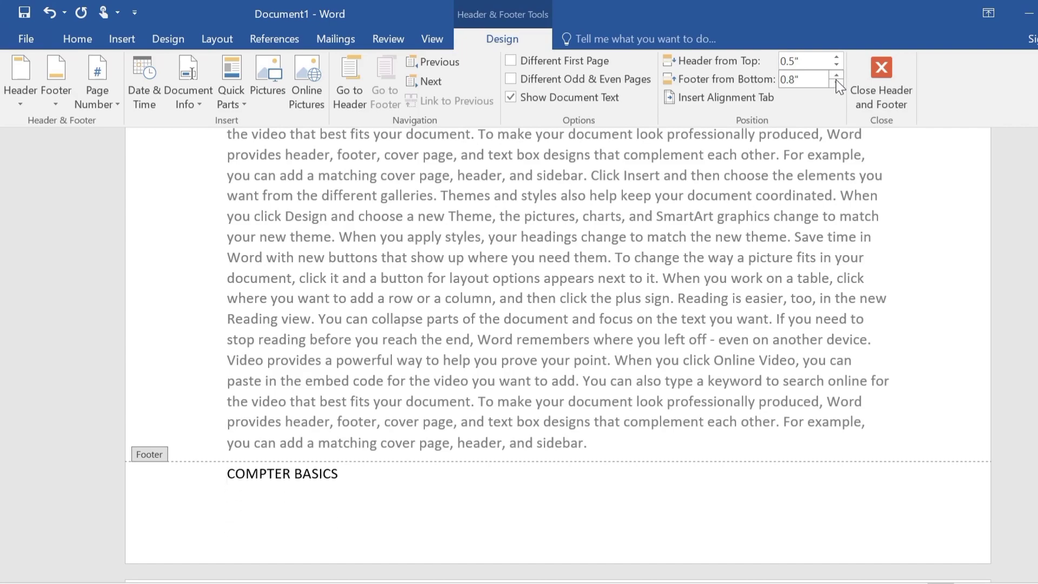
Insert a right alignment tab relative to the margin before COMPTER BASICS in the footer.
left_click(696, 95)
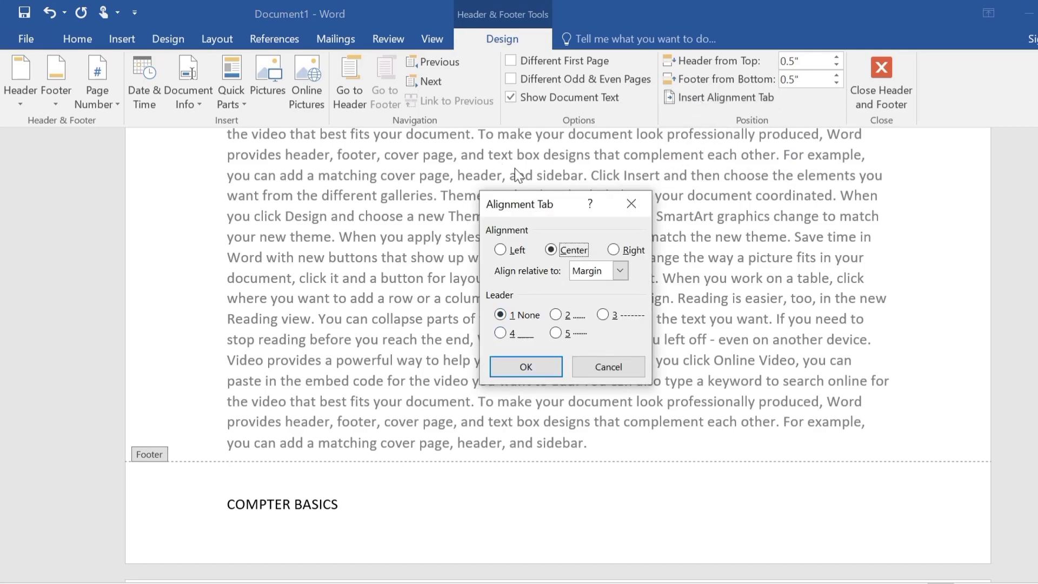
left_click(613, 250)
left_click(541, 375)
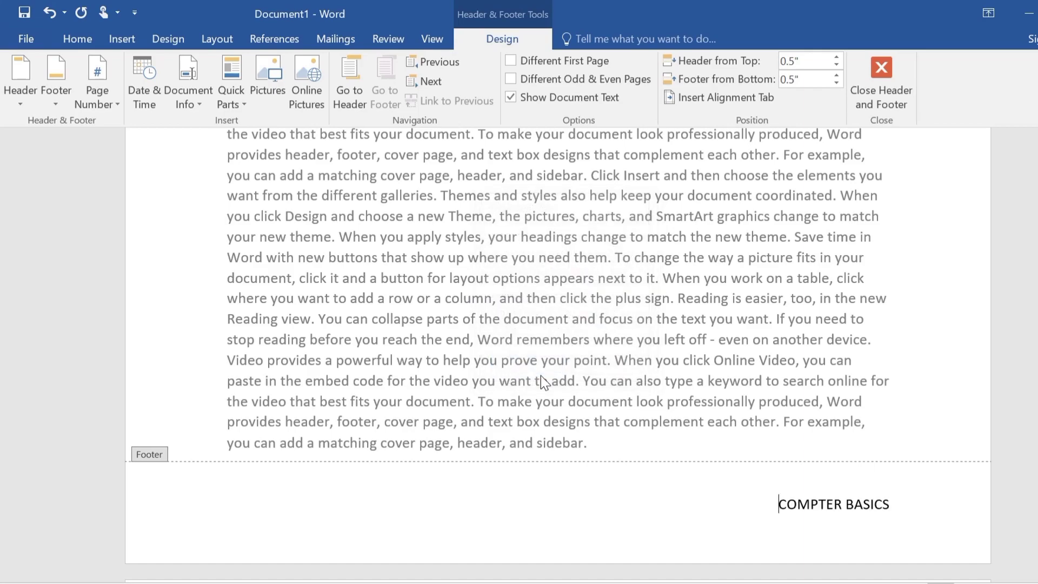
Try inserting a center alignment tab relative to the margin before the footer text.
left_click(693, 99)
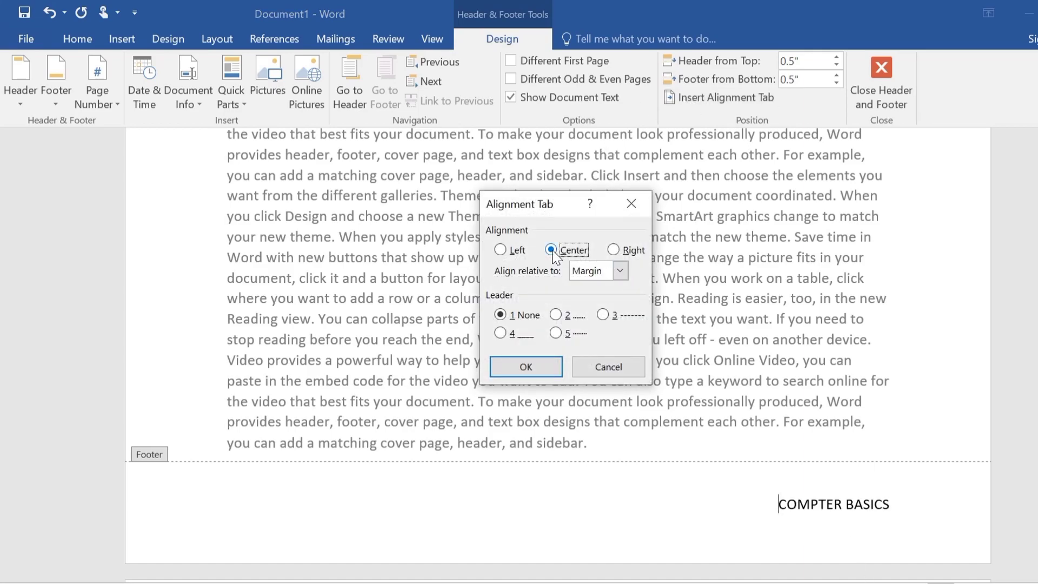
left_click(537, 365)
left_click(716, 104)
Return to the header and insert a center alignment tab with dashed leader style 3 after COMPUTER LAB.
left_click(351, 83)
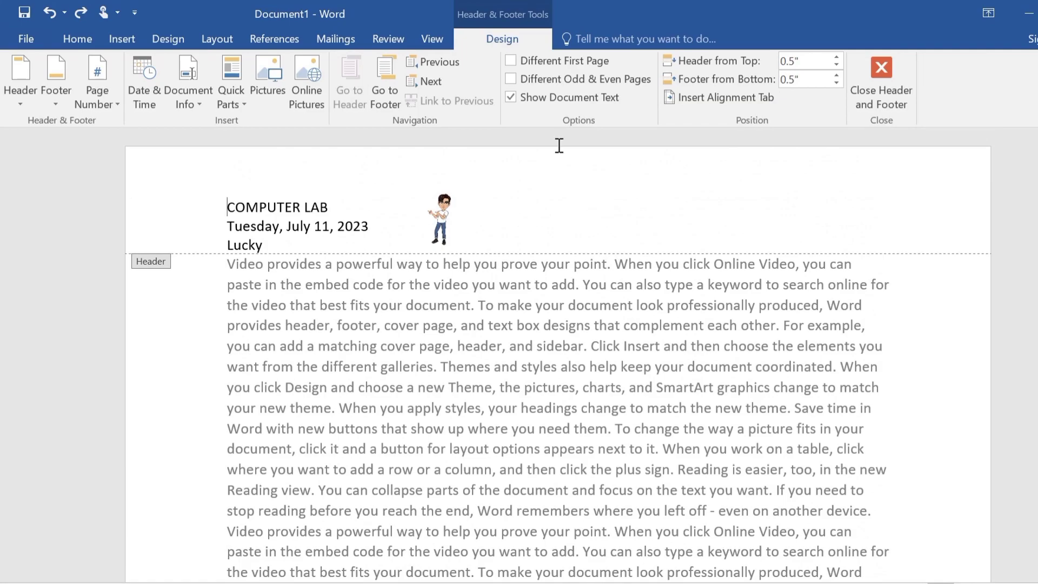
left_click(329, 208)
left_click(699, 98)
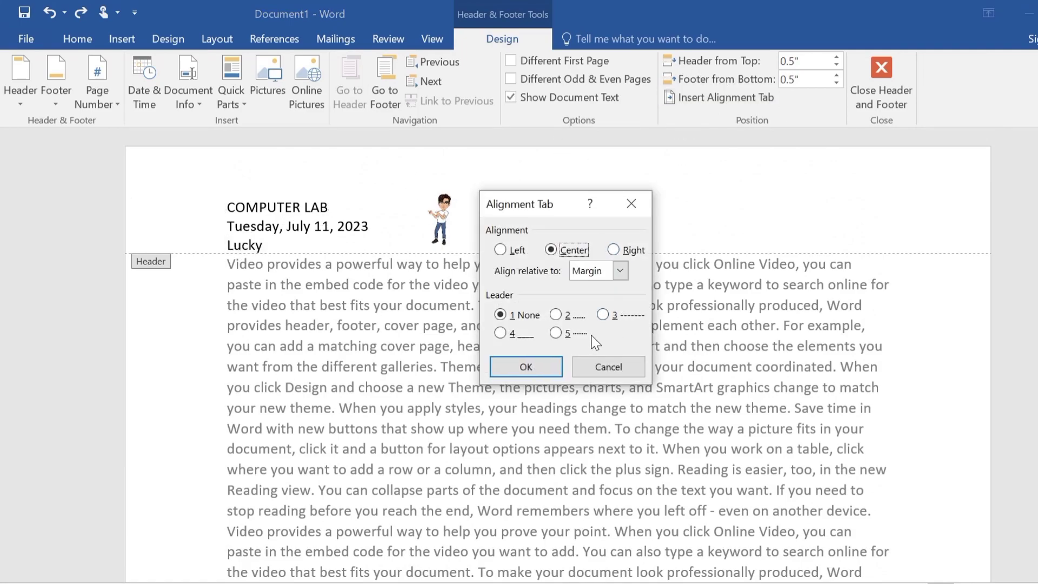
left_click(608, 318)
left_click(525, 366)
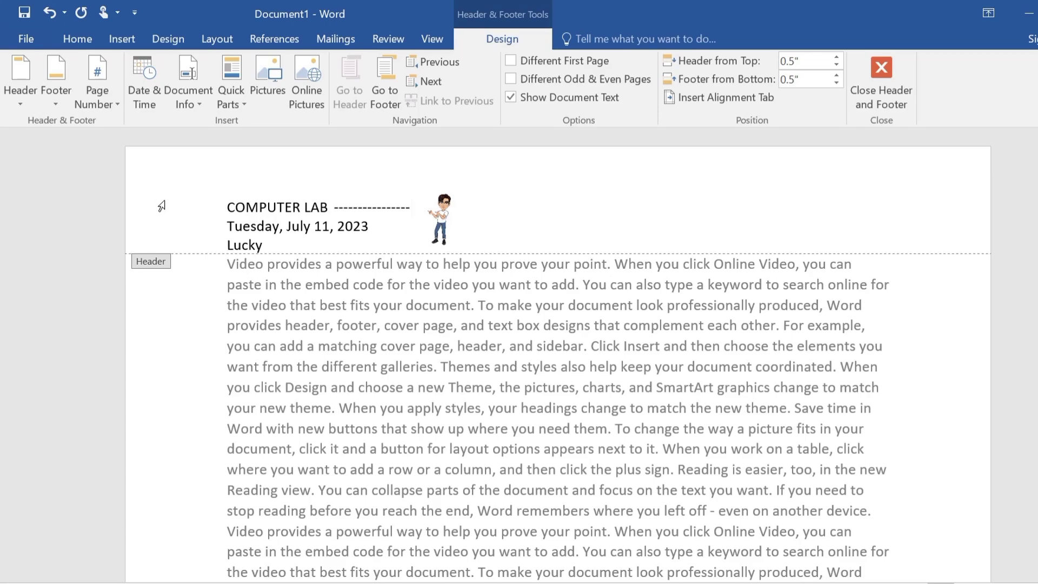
Insert the Plain Number 3 page number at the bottom of the page and leave header and footer editing.
scroll(491, 232, "down", 4)
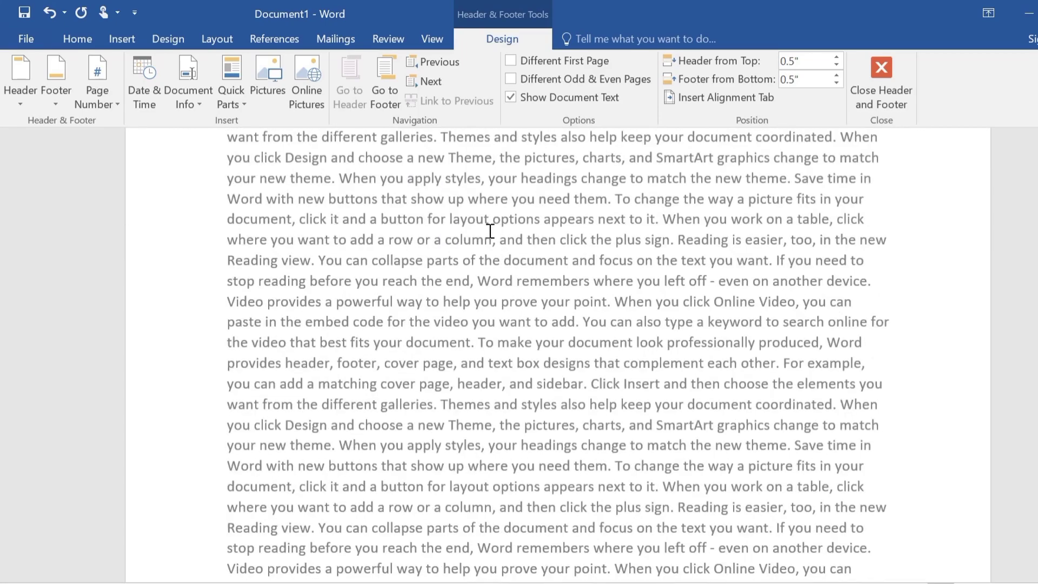
scroll(150, 167, "up", 2)
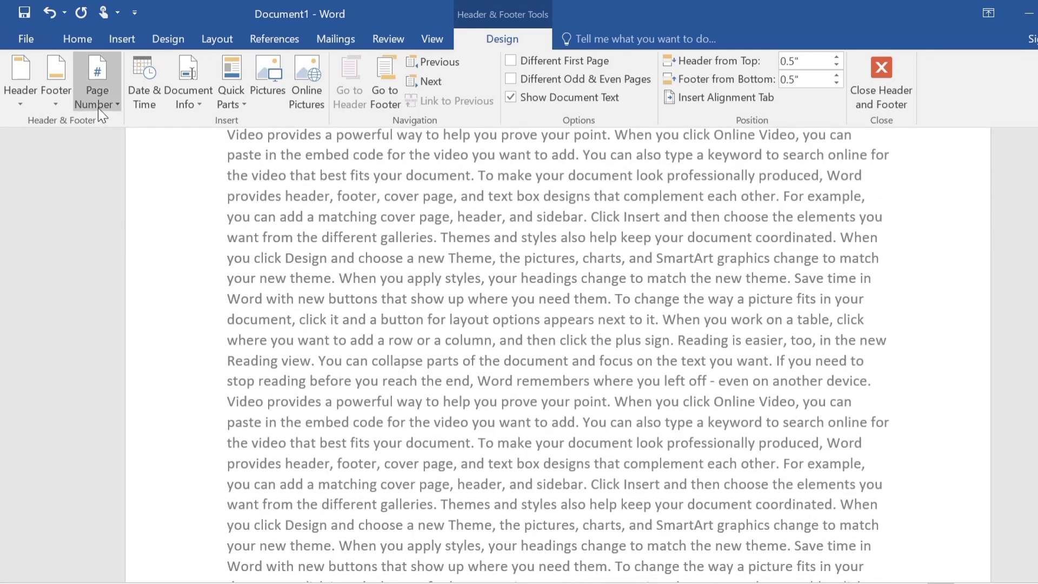
scroll(287, 281, "up", 2)
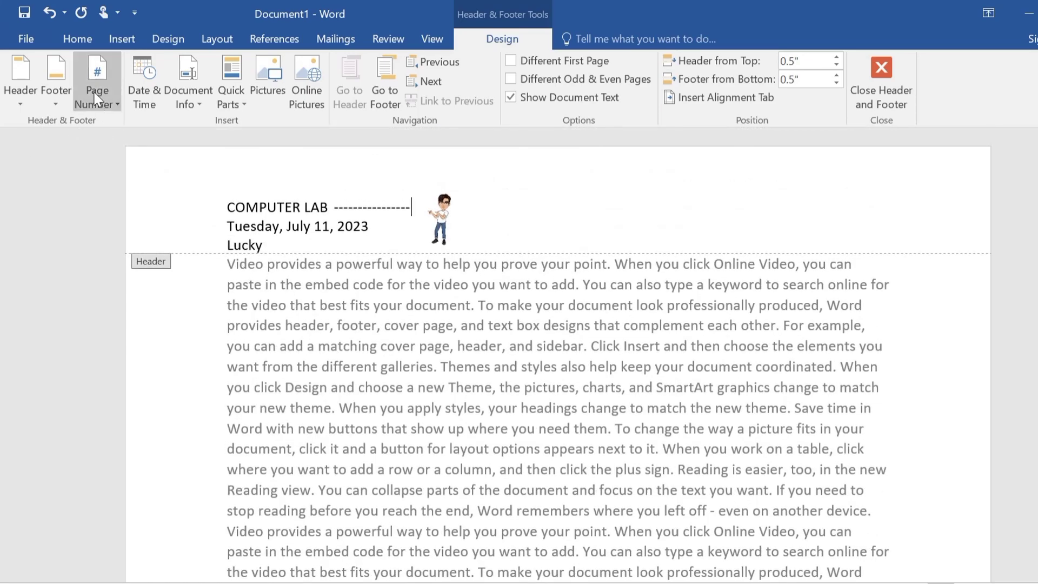
left_click(97, 103)
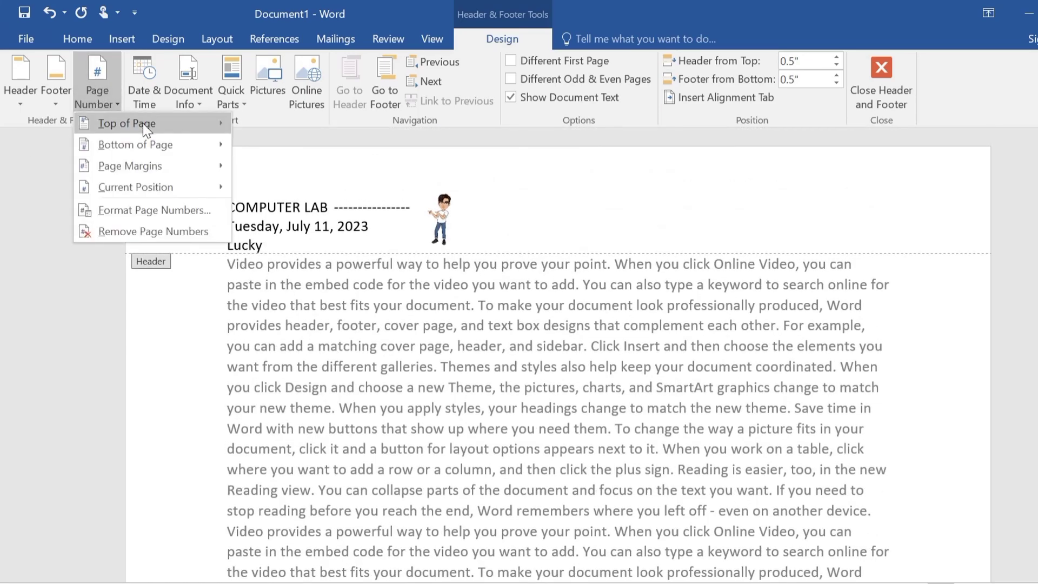
mouse_move(142, 124)
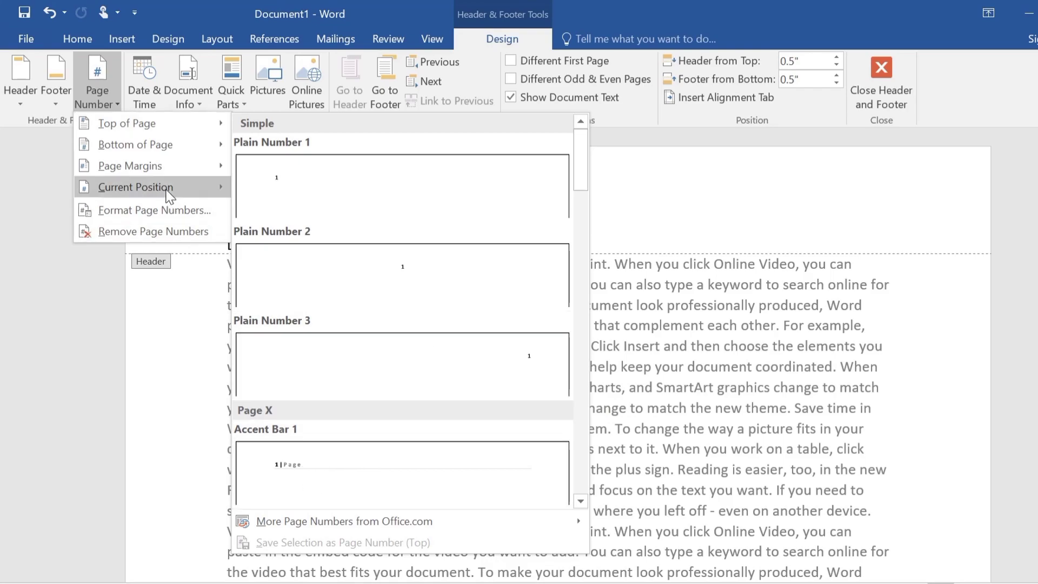
mouse_move(157, 145)
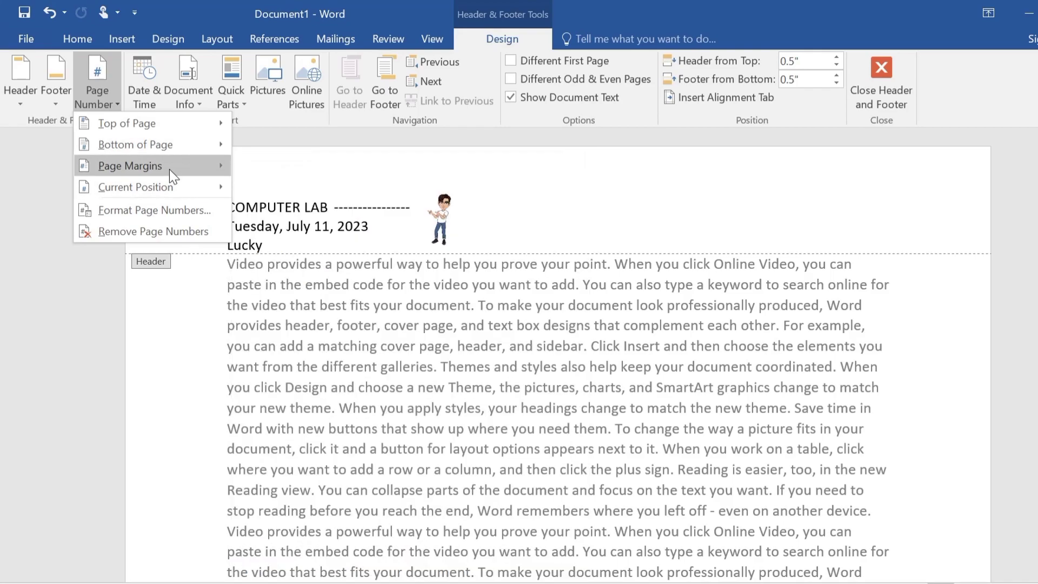
mouse_move(169, 170)
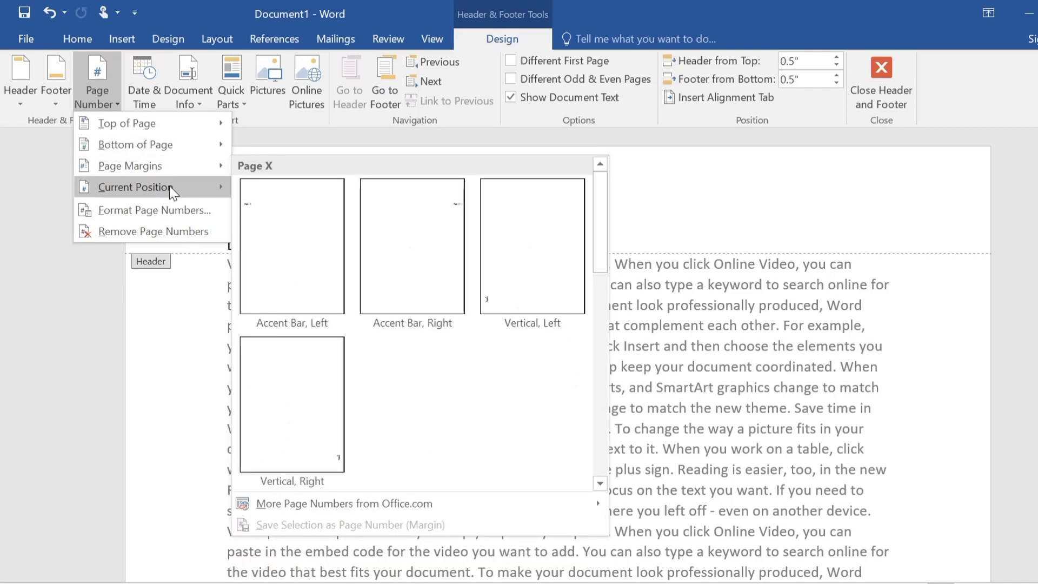
mouse_move(172, 190)
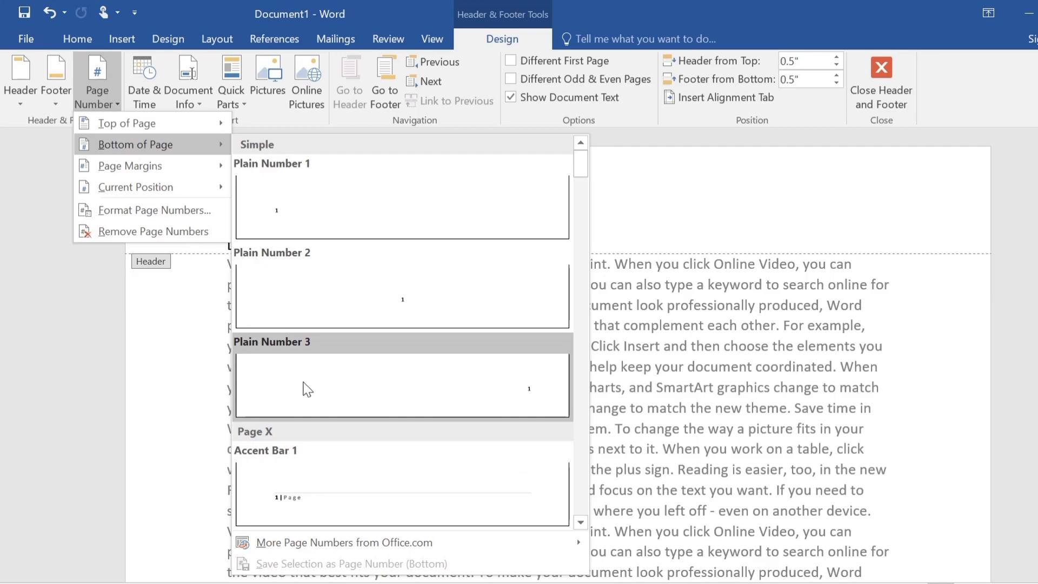
left_click(457, 388)
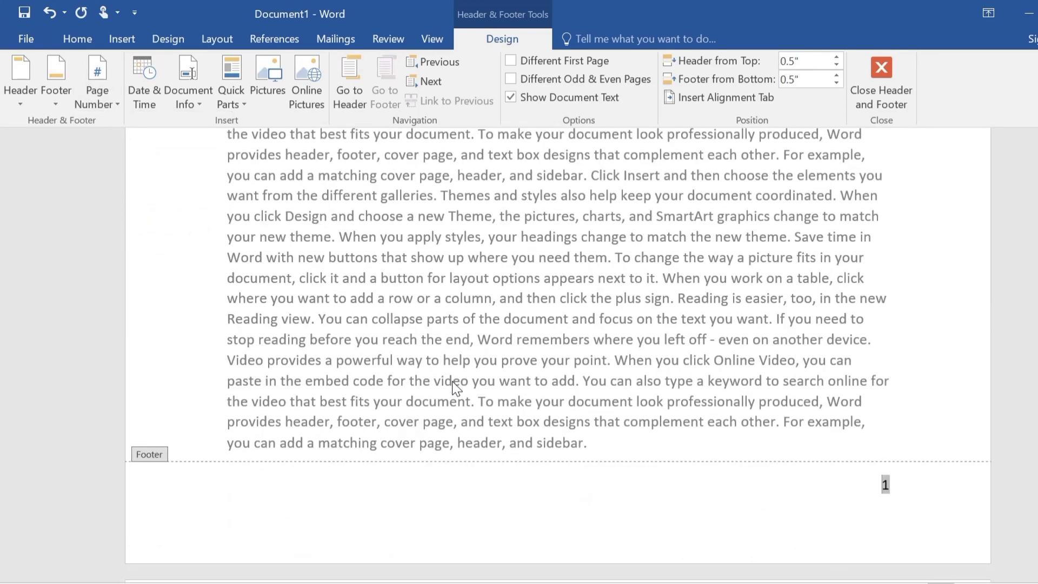
left_click(898, 552)
left_click(875, 99)
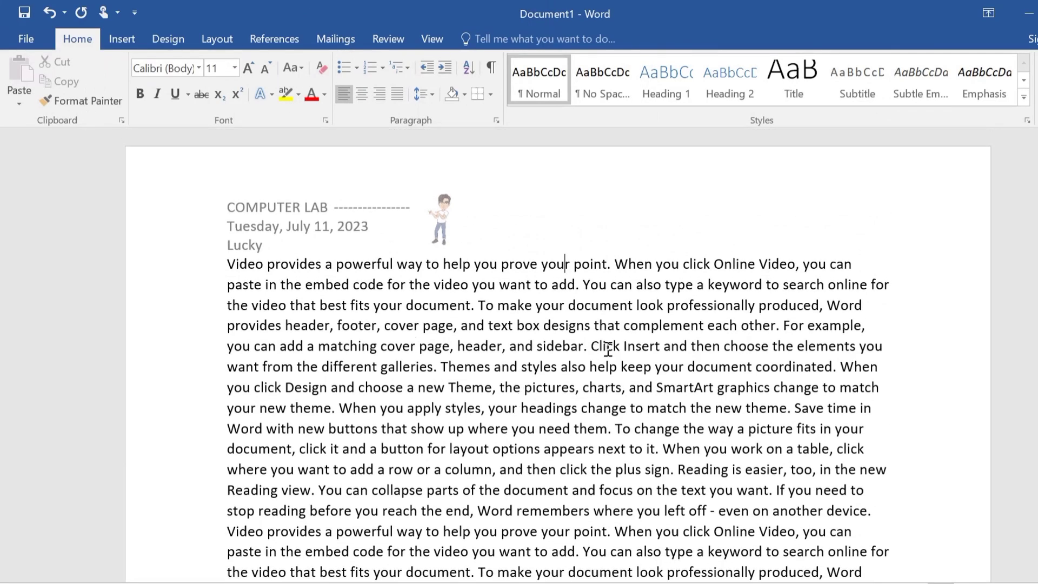
Check the page numbers in the footers from the first page through the last.
scroll(608, 346, "down", 6)
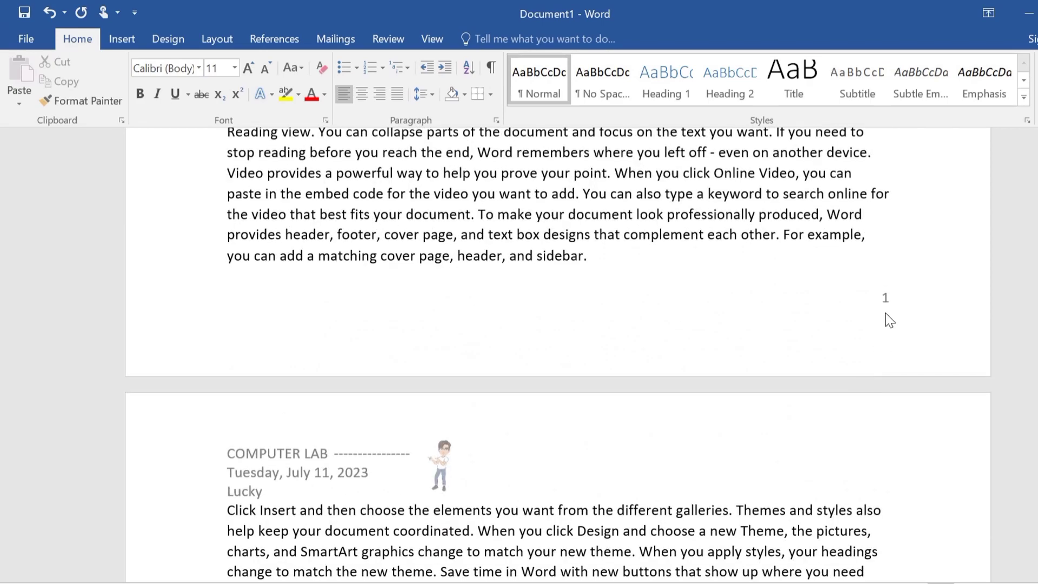
scroll(888, 313, "down", 20)
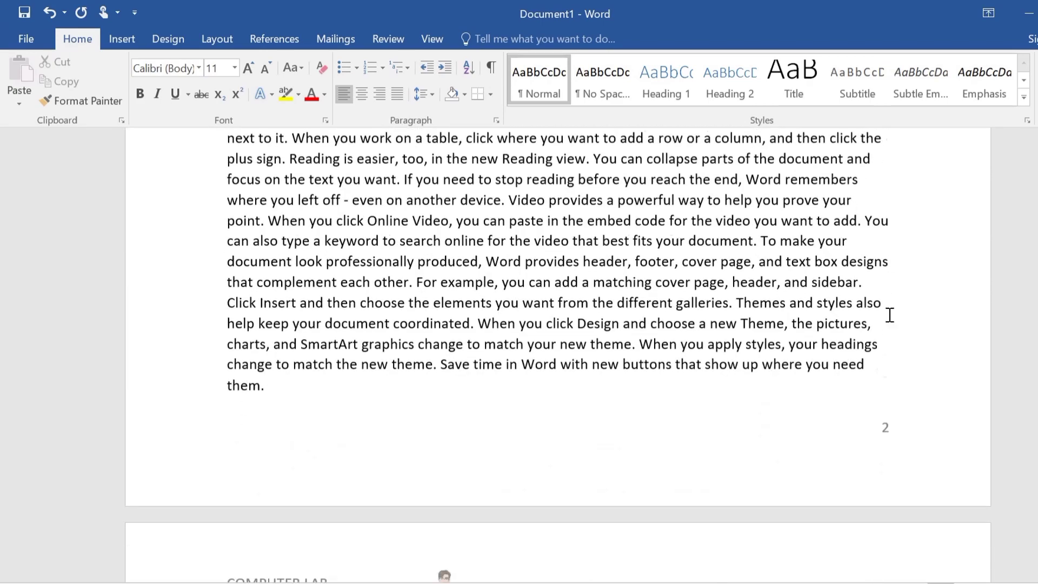
scroll(898, 316, "down", 20)
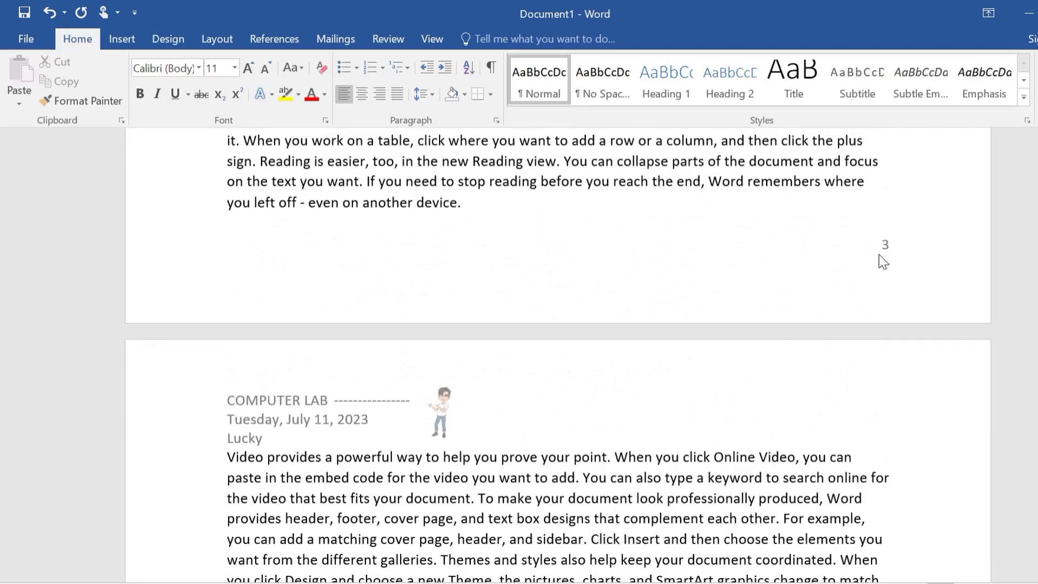
scroll(892, 286, "down", 20)
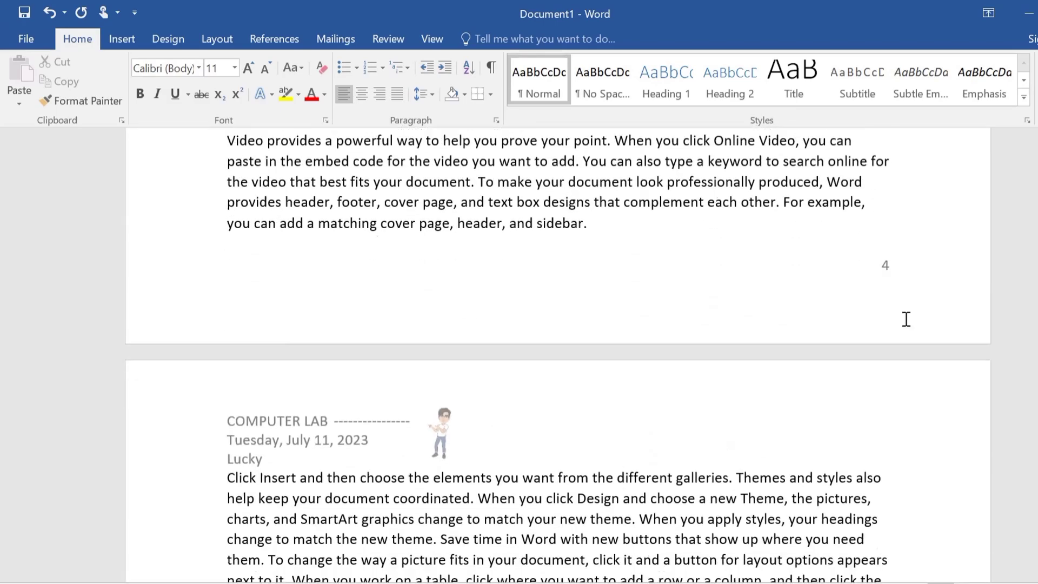
scroll(906, 319, "down", 3)
Remove the header and the footer from the document.
left_click(122, 39)
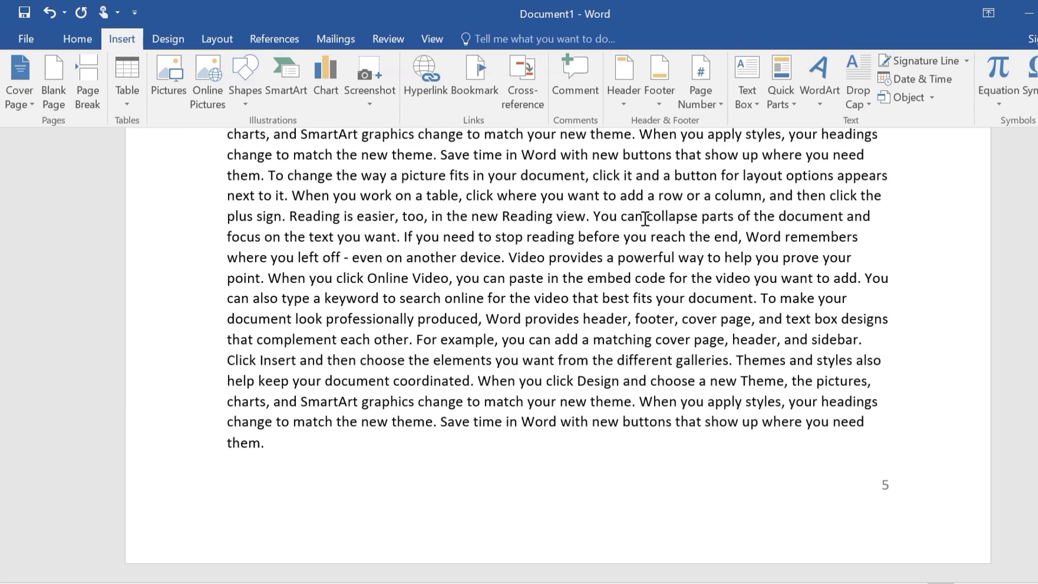
left_click(699, 103)
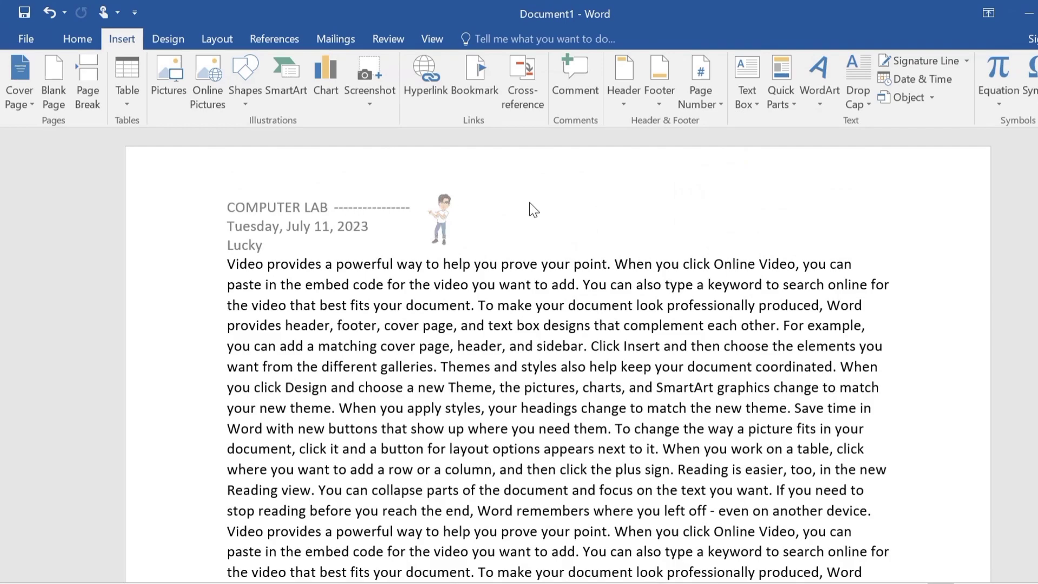
left_click(627, 103)
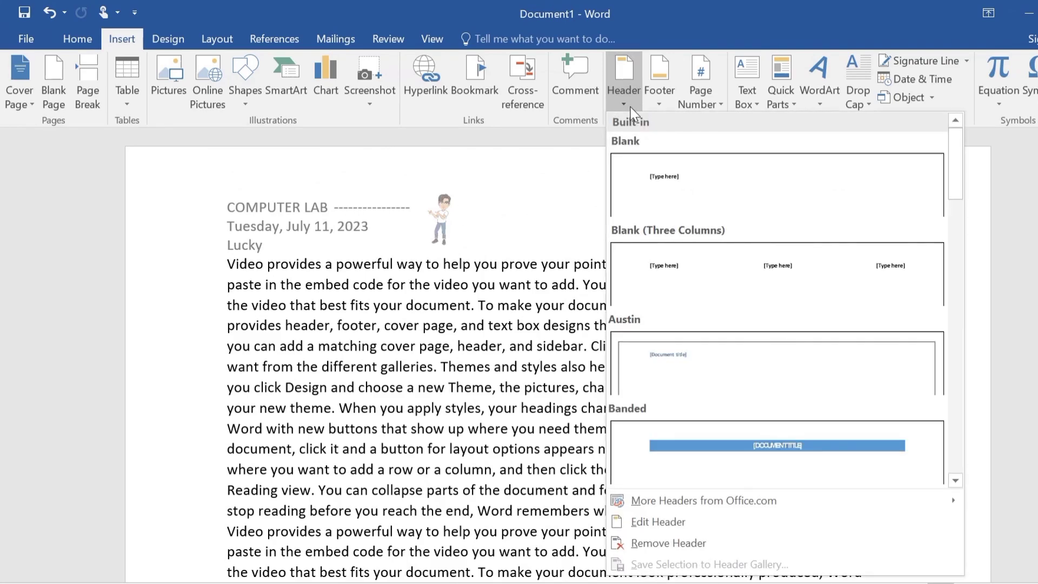
left_click(631, 545)
left_click(662, 102)
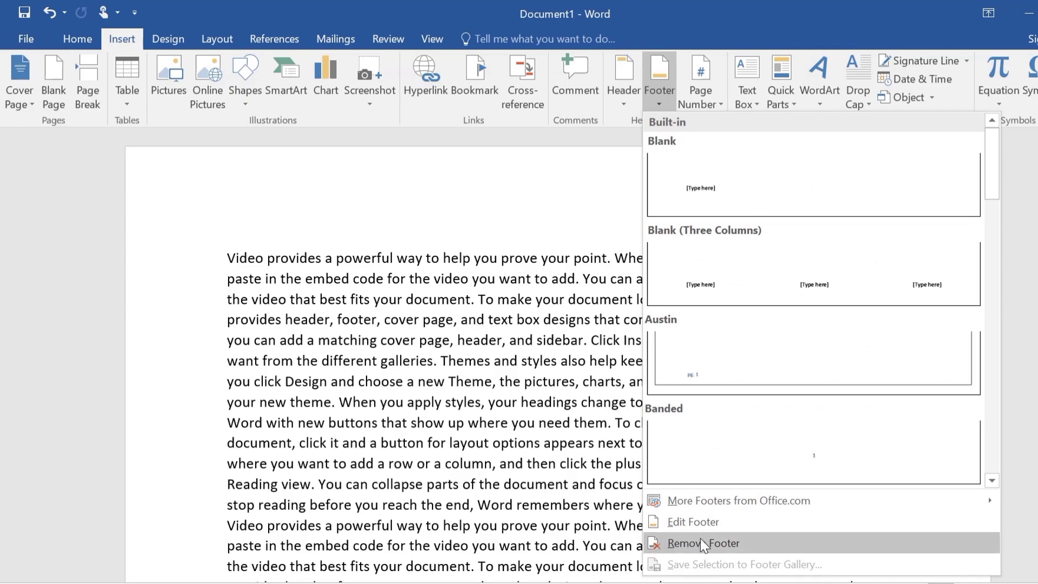
left_click(748, 546)
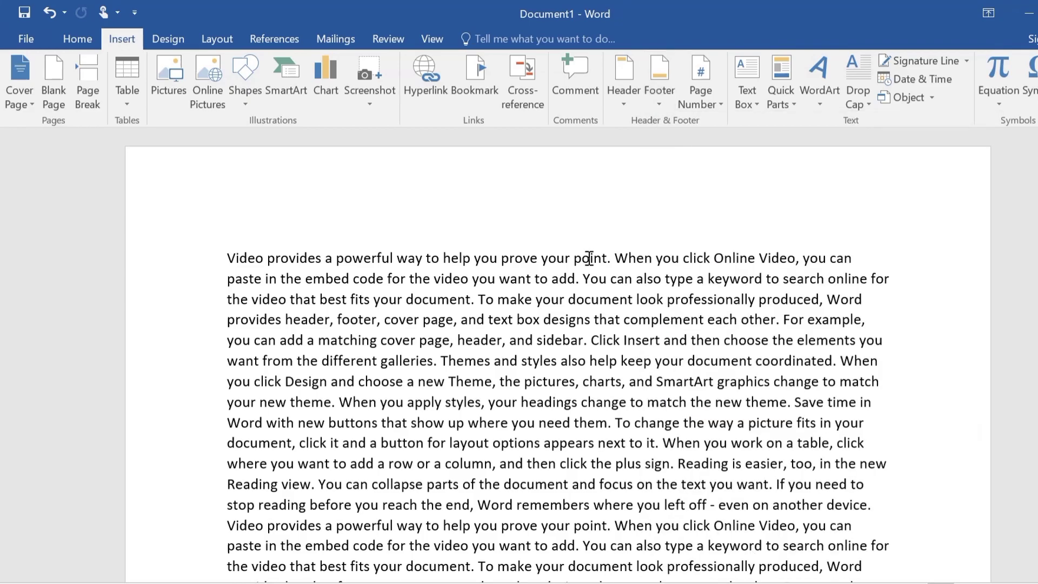
left_click(705, 102)
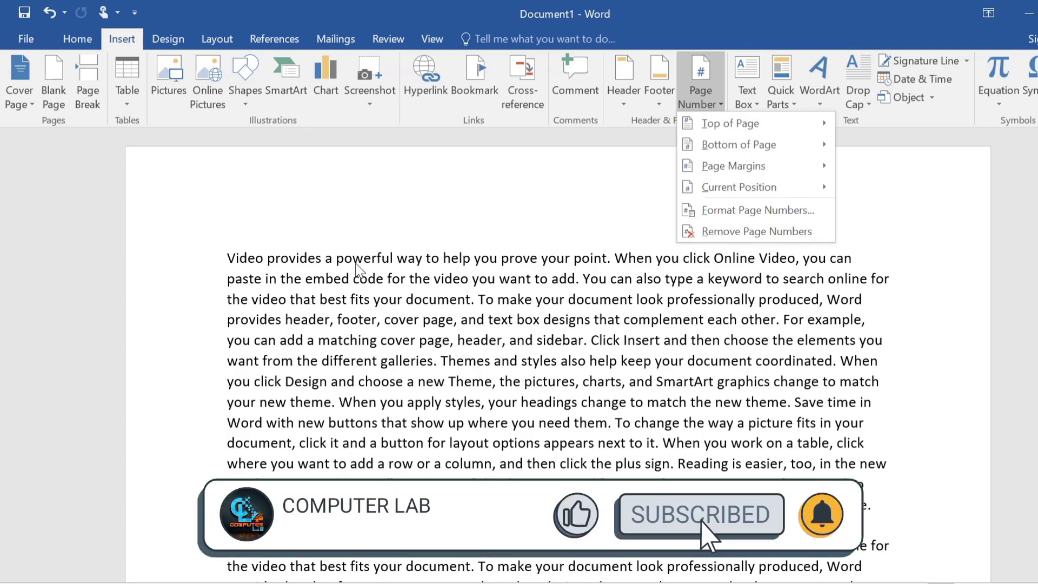
left_click(388, 203)
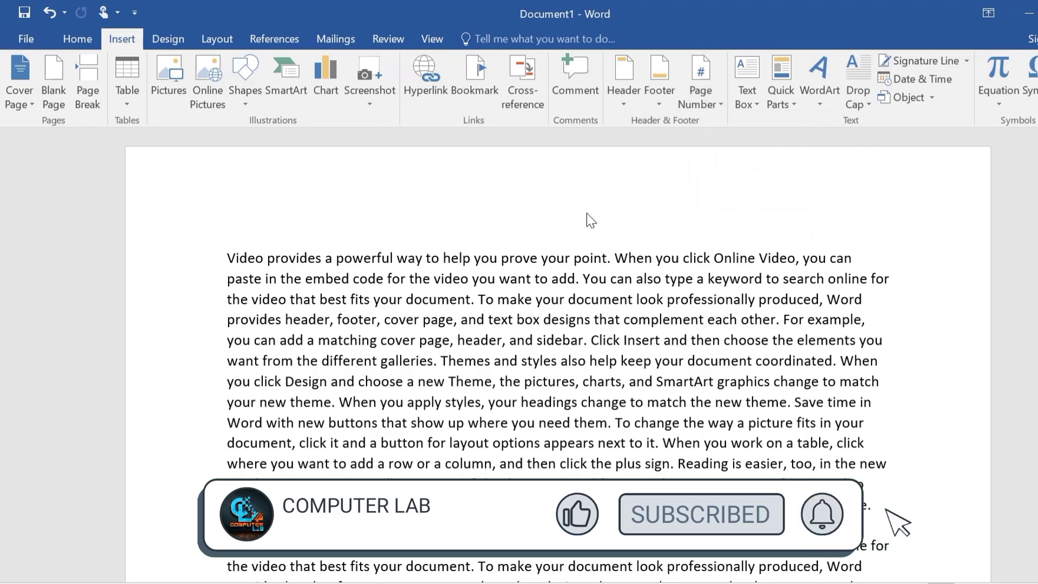